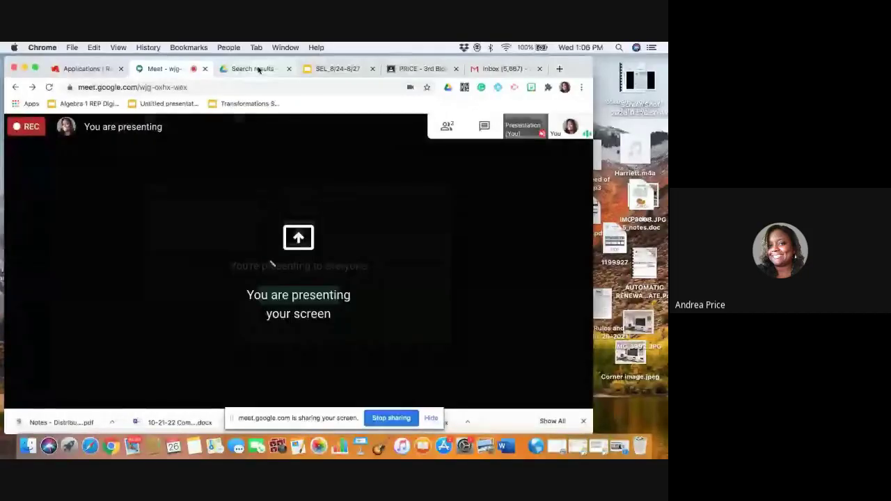
Step: Switch to Google Drive, create a blank Google Slides presentation and dismiss the theme choices
click(256, 69)
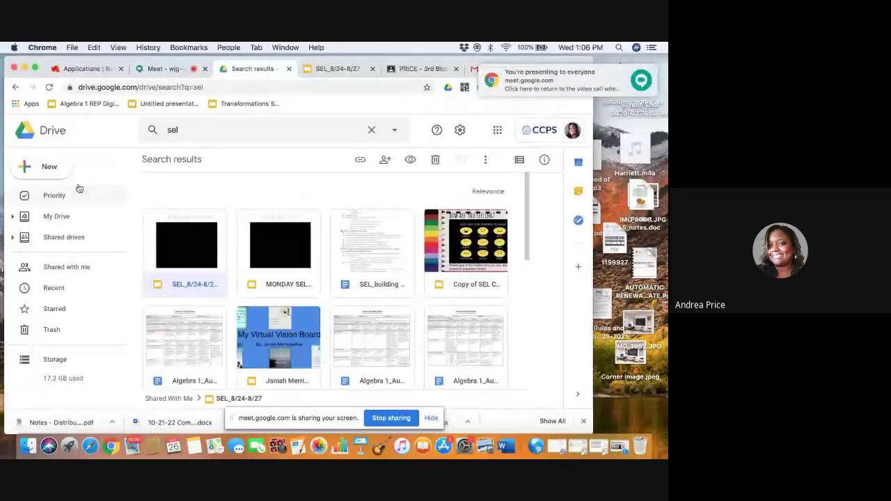
click(55, 171)
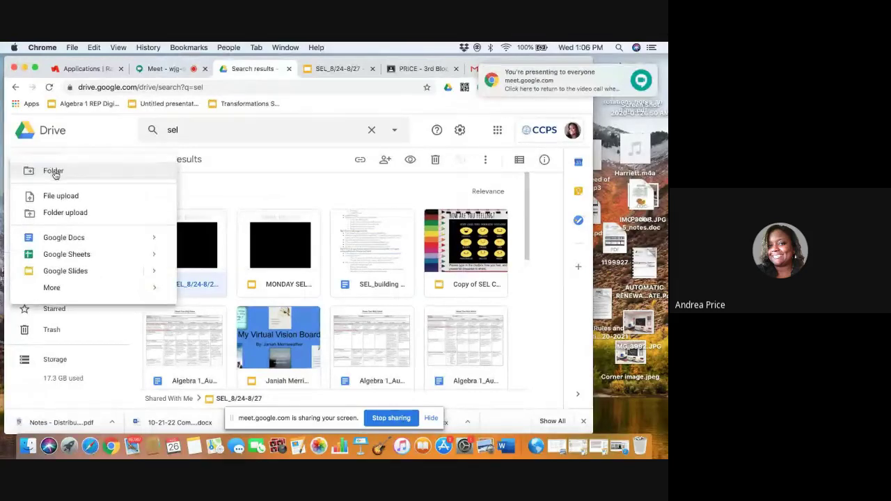
mouse_move(167, 276)
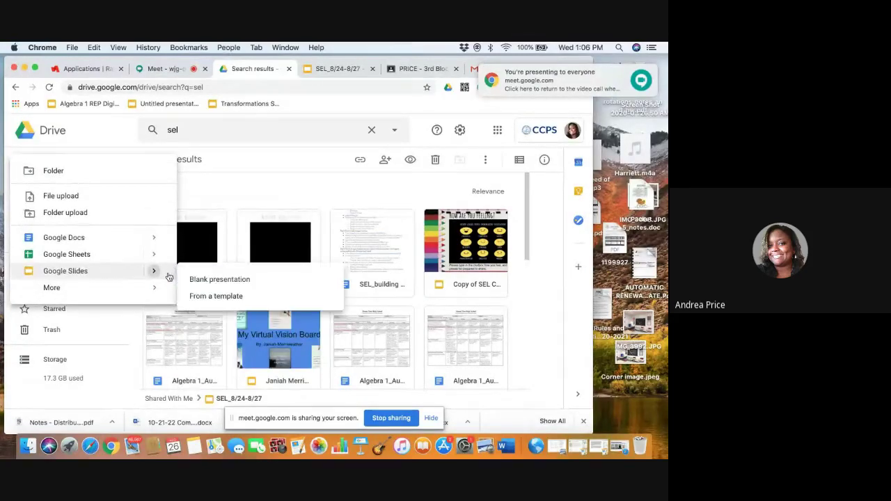
click(213, 281)
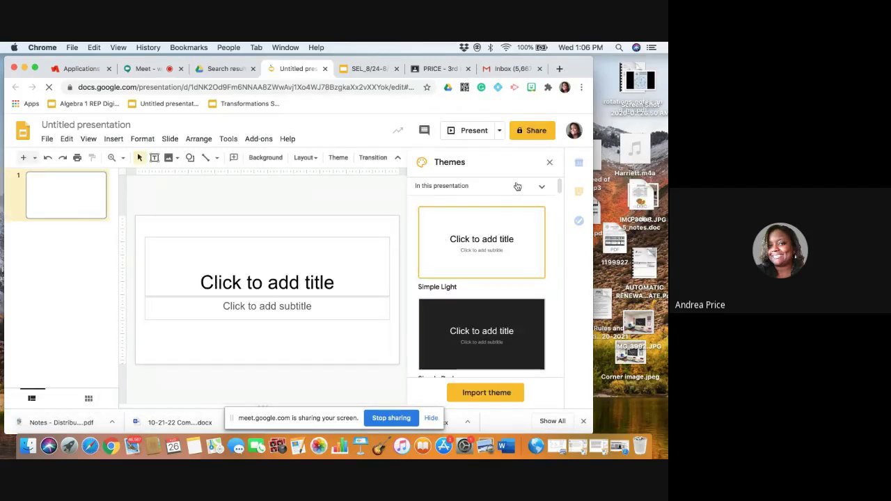
click(551, 163)
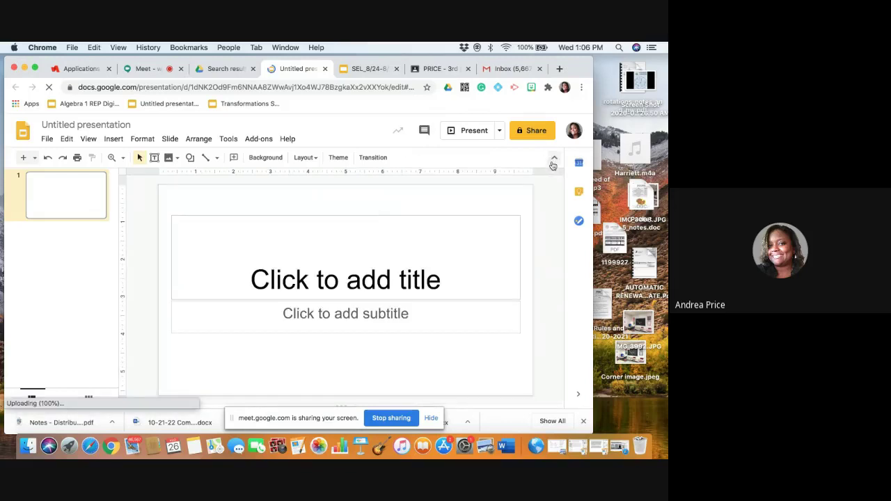
Step: Set a custom page size of 8.5 x 11 inches and delete the title and subtitle placeholders from the first slide
click(46, 140)
scroll(78, 303, down, 3)
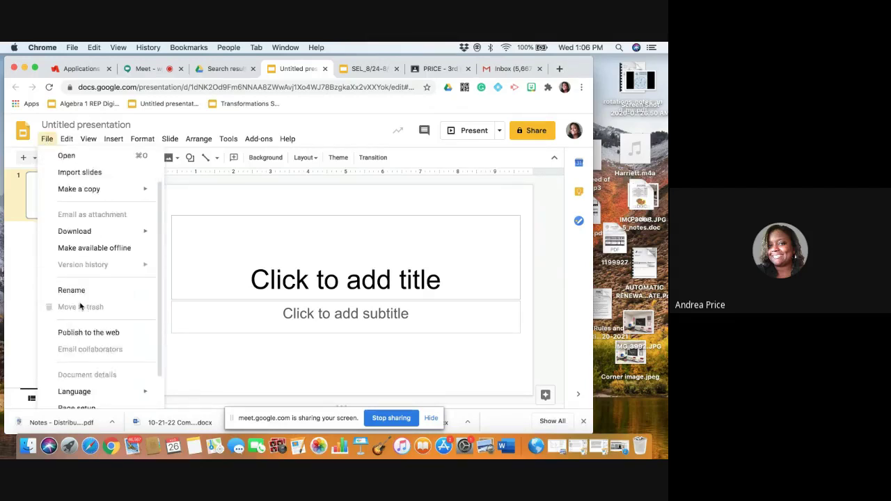
click(77, 363)
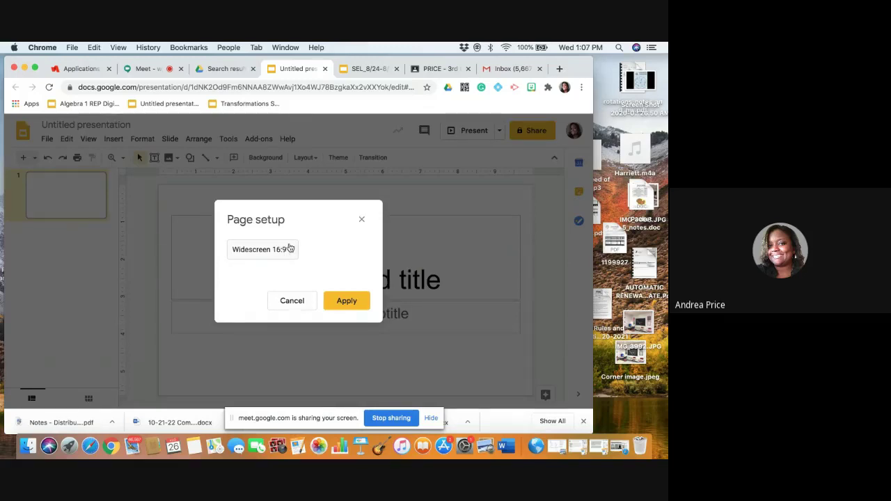
click(287, 249)
click(277, 281)
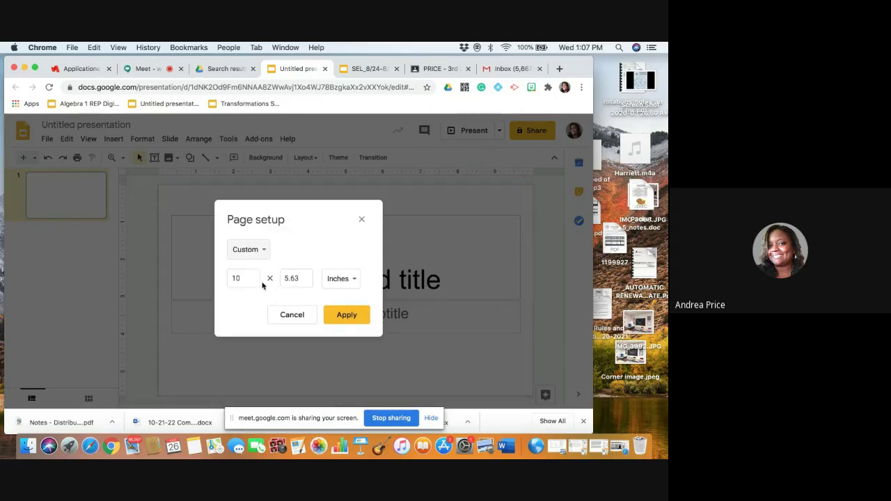
drag(244, 278, 227, 278)
text(8.5)
drag(302, 279, 280, 278)
text(11)
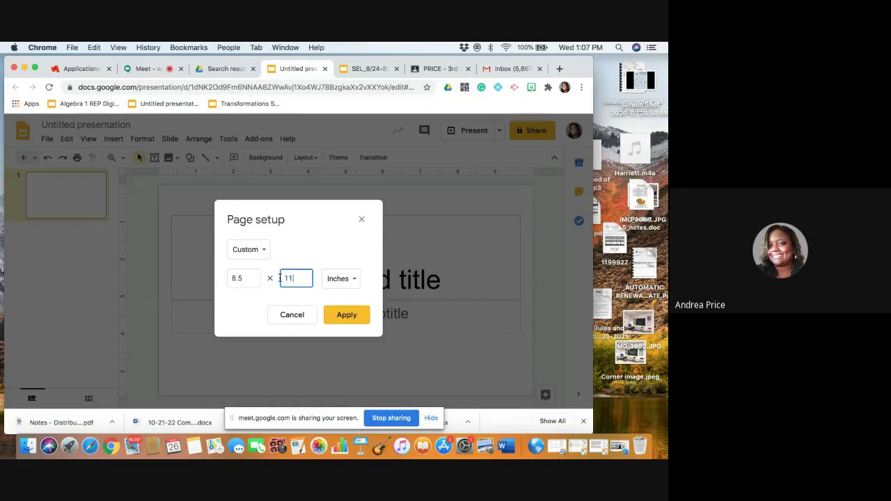
click(346, 316)
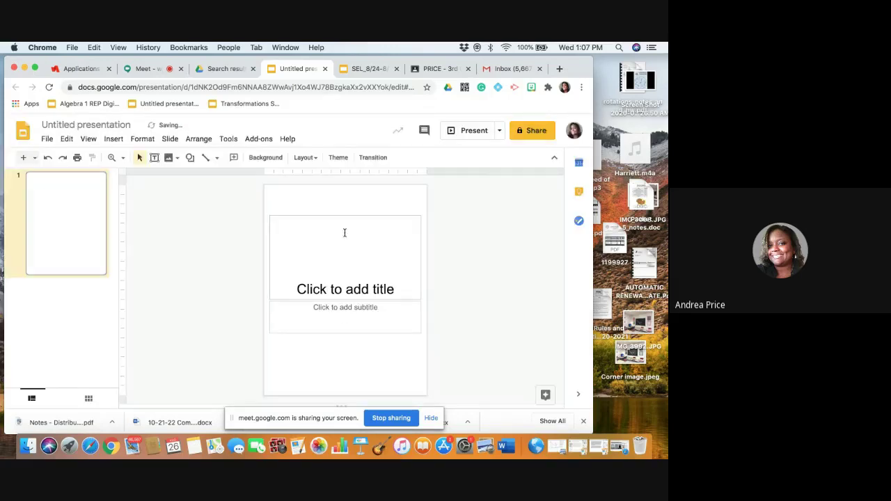
drag(339, 207, 317, 355)
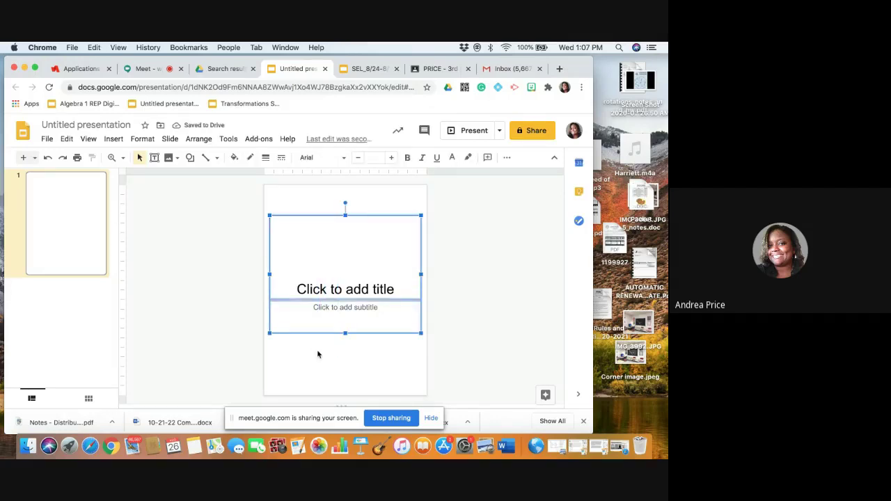
key(Delete)
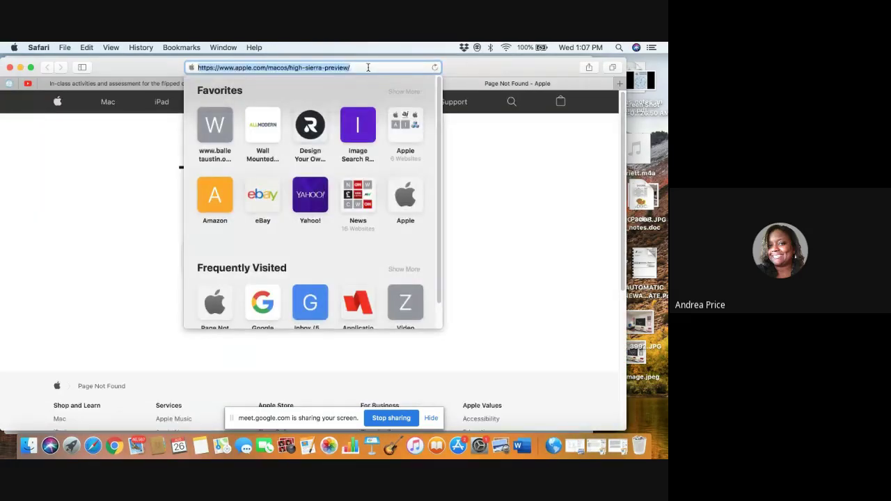
Step: In Safari, go to google.com, search for "composition notebook cover" and show the image results
text(google.com)
key(Return)
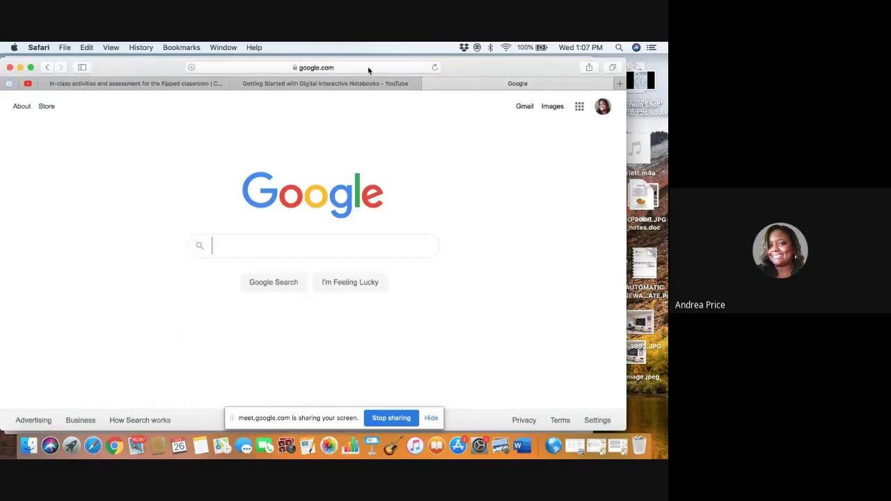
text(compos)
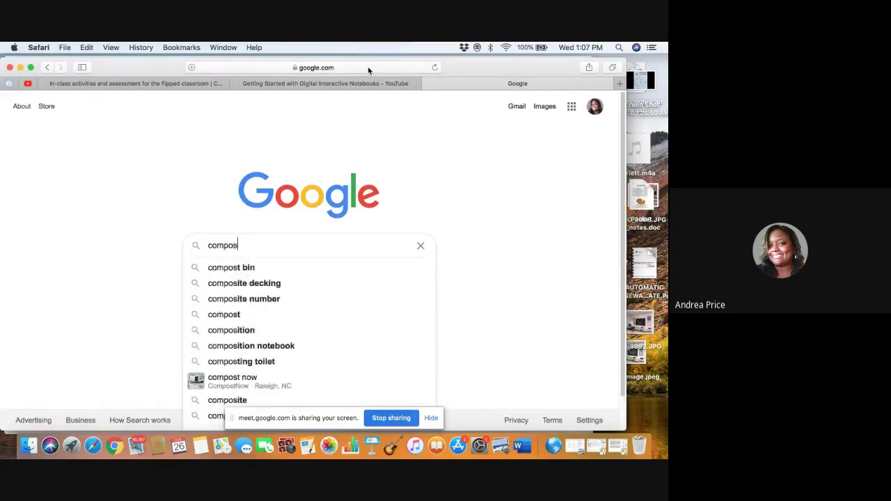
text(ition )
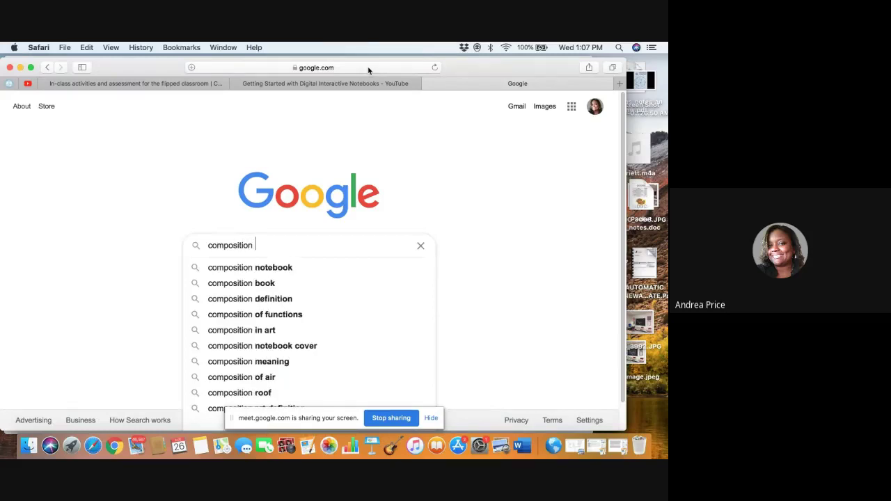
text(notebook)
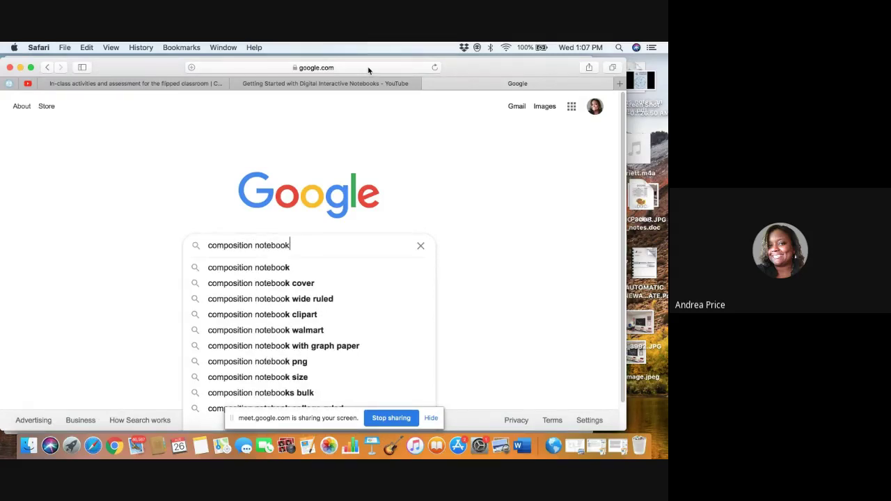
text( cover)
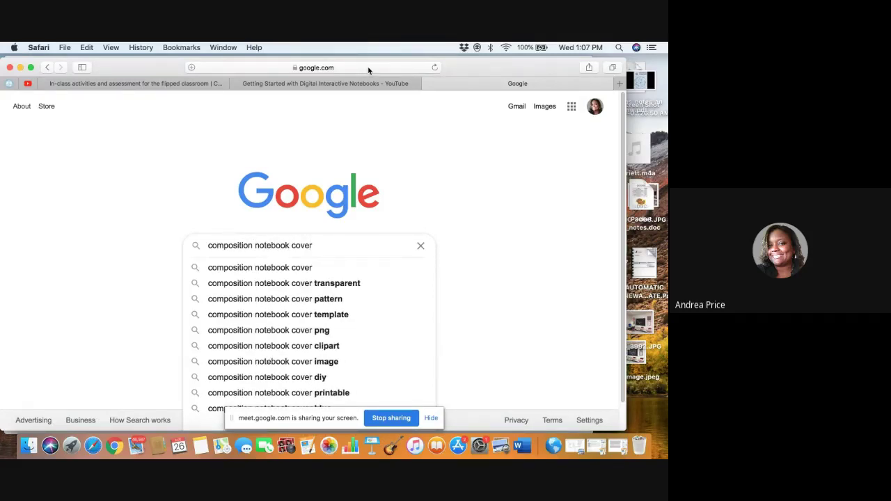
key(Return)
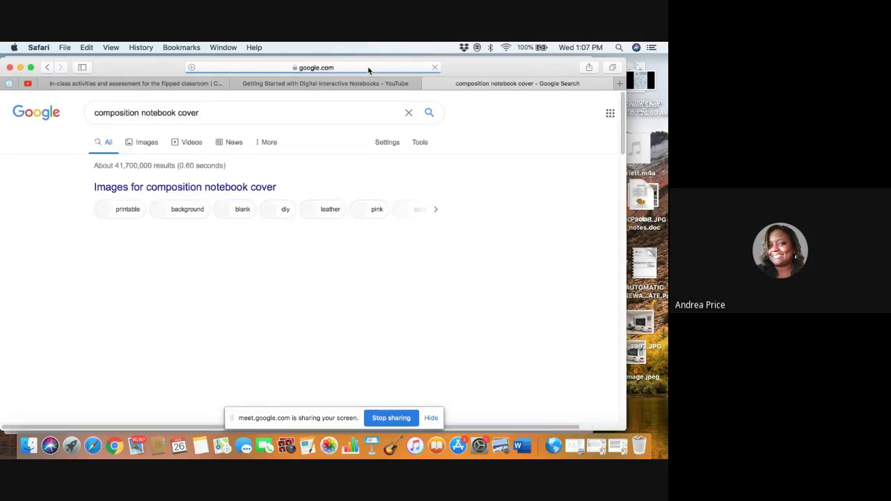
click(247, 191)
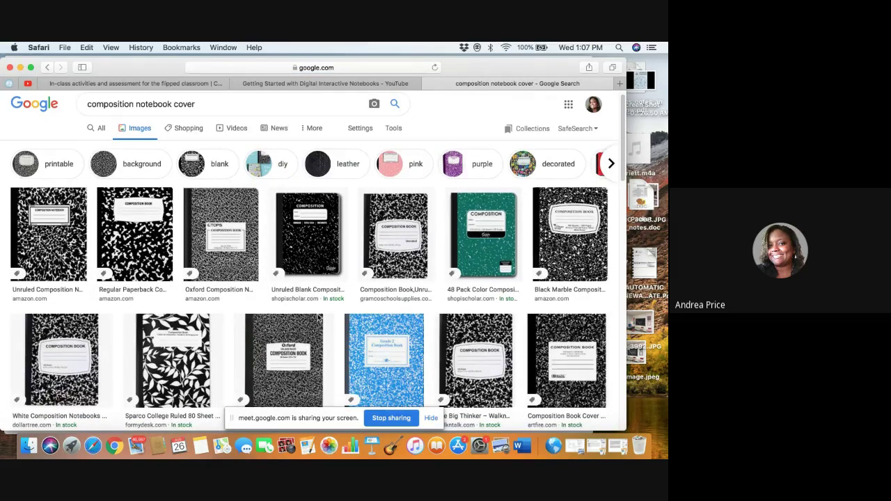
Step: Filter the composition notebook cover images to transparent color and large size
scroll(318, 318, down, 6)
scroll(317, 318, down, 3)
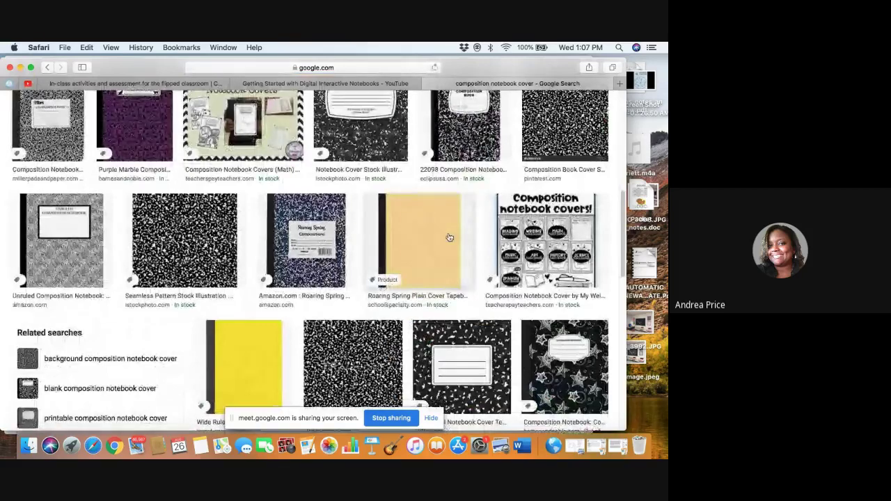
scroll(448, 237, up, 1)
scroll(448, 238, up, 10)
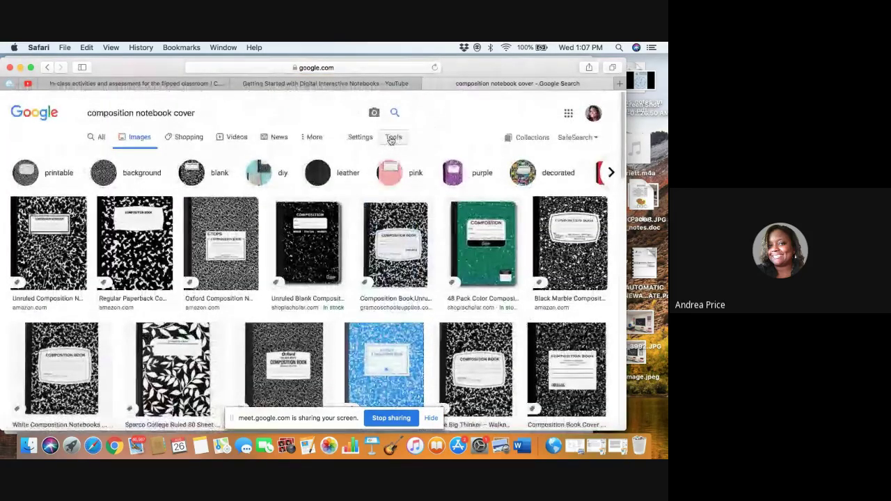
click(392, 139)
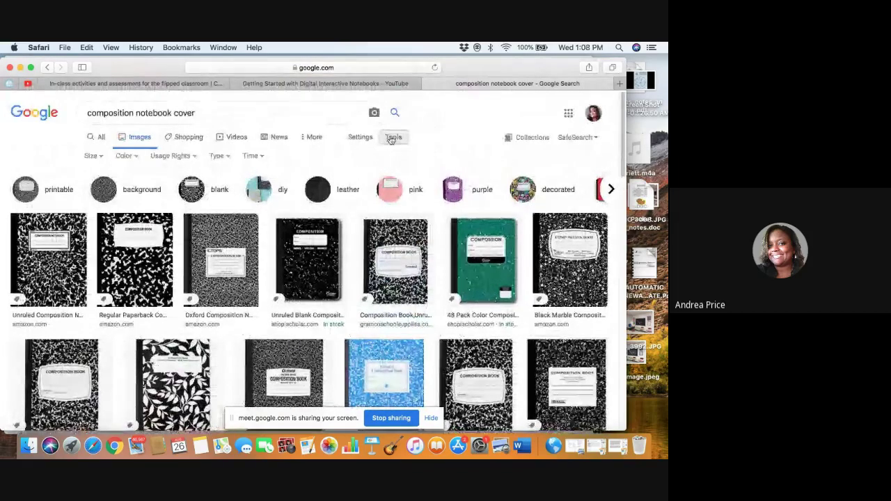
click(135, 157)
click(133, 201)
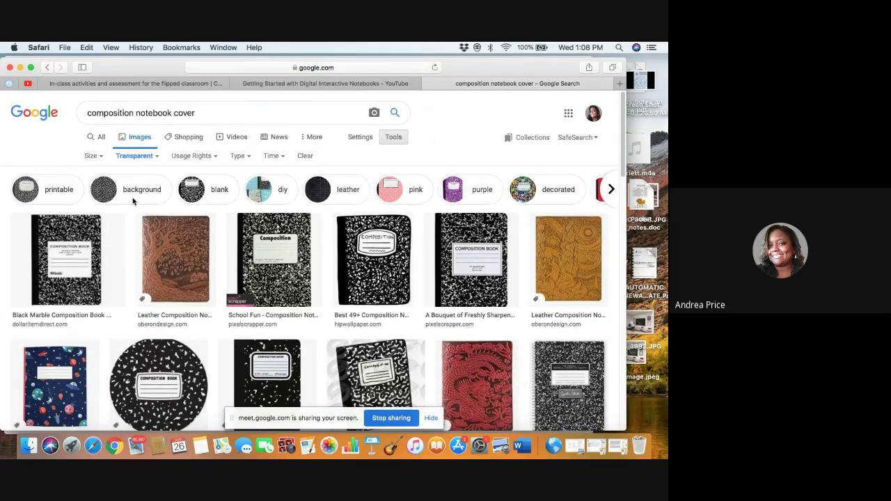
click(92, 157)
click(93, 188)
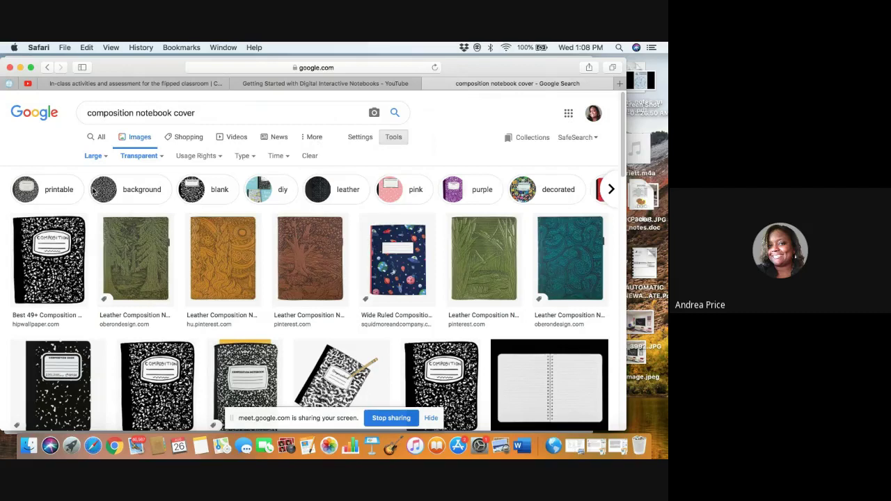
Step: Look through the filtered image results for a suitable composition notebook cover
scroll(279, 310, down, 4)
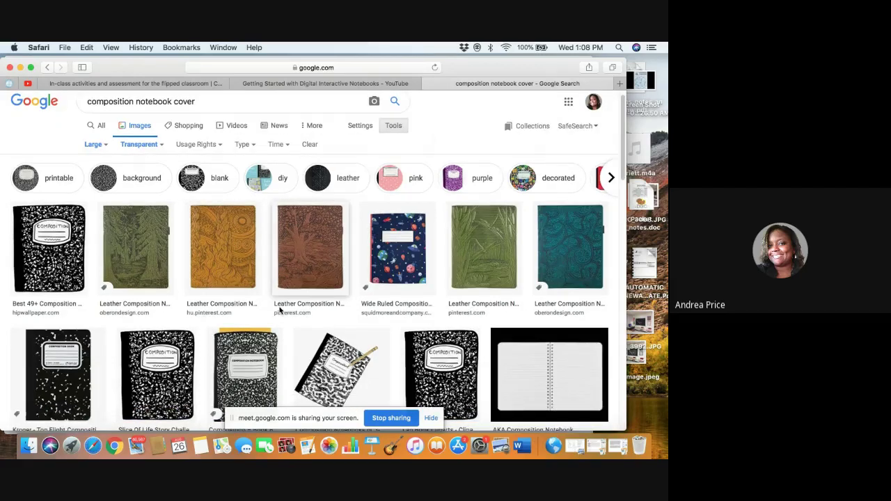
scroll(279, 309, down, 15)
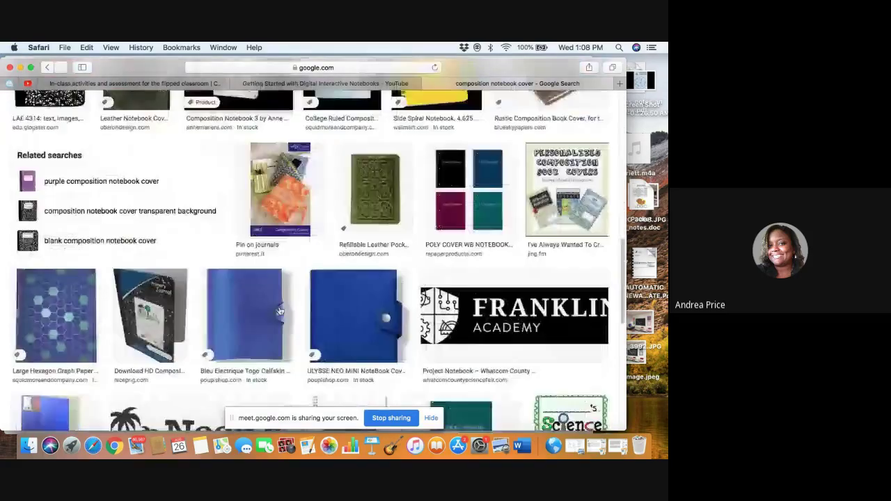
scroll(279, 310, down, 12)
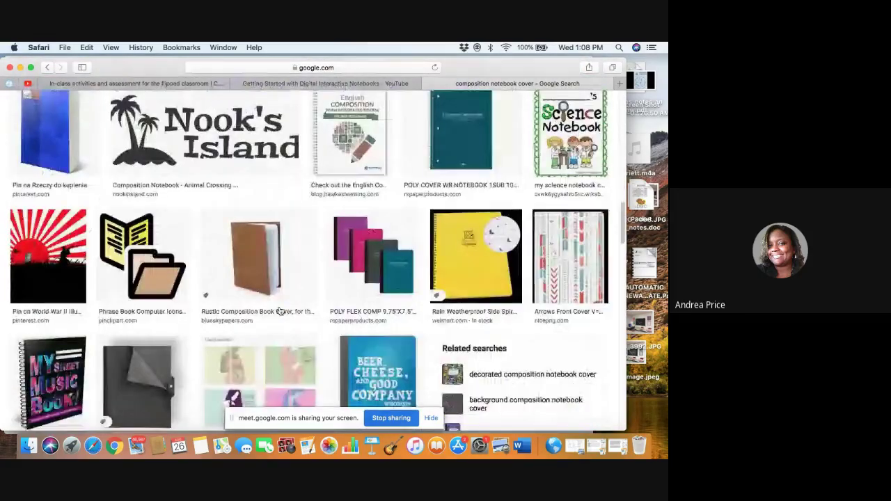
scroll(280, 311, down, 12)
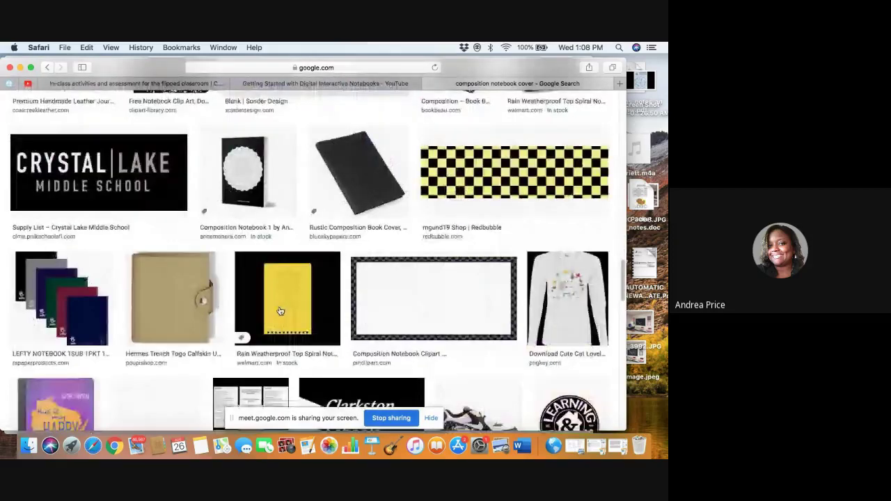
scroll(279, 310, down, 12)
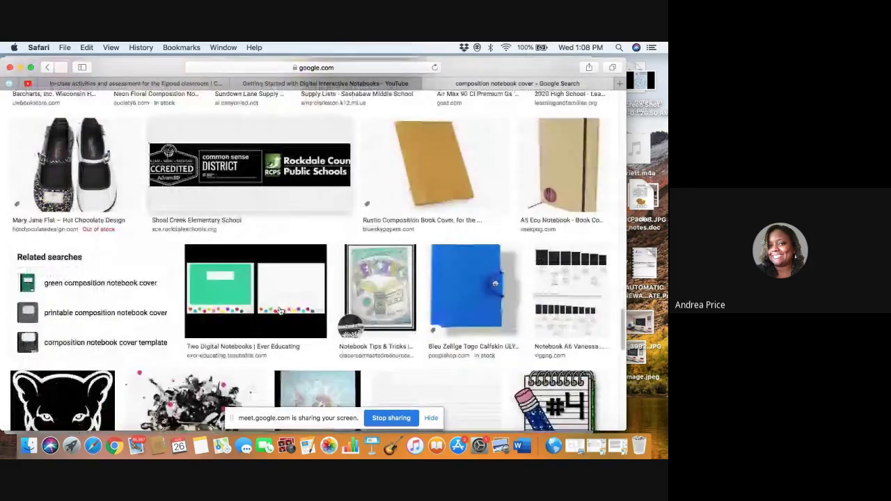
scroll(280, 310, down, 12)
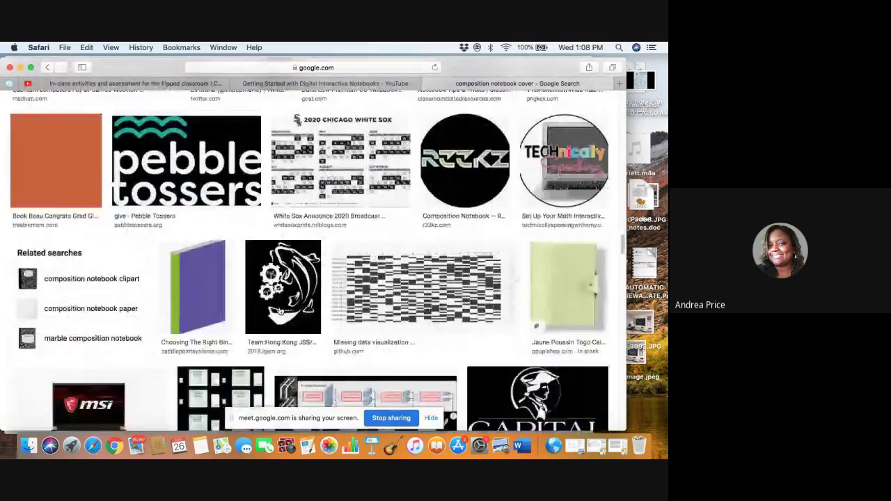
scroll(280, 311, down, 12)
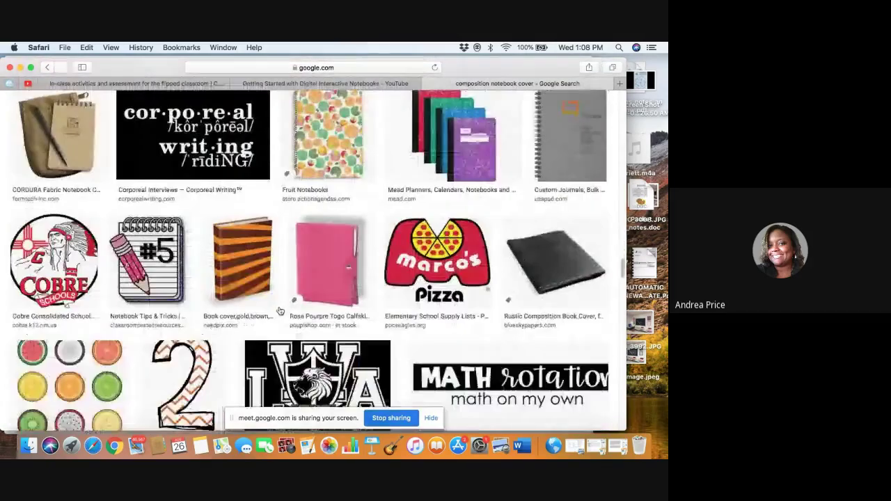
scroll(280, 311, down, 12)
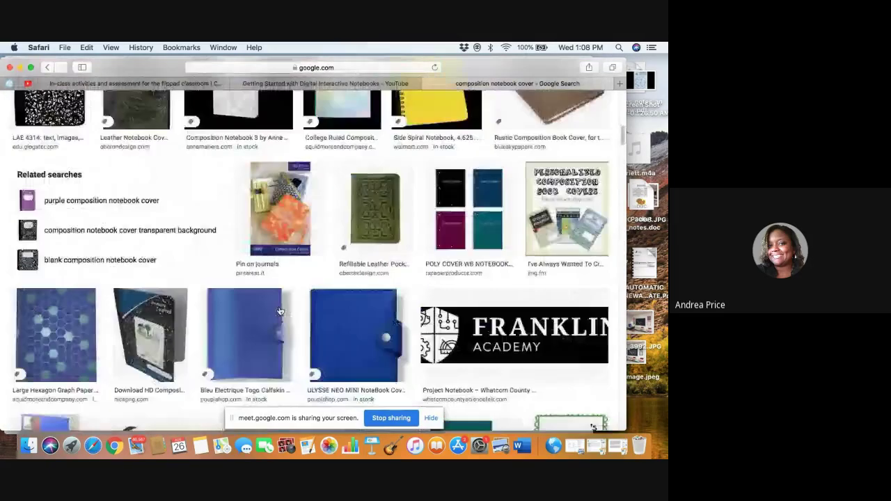
scroll(279, 310, down, 2)
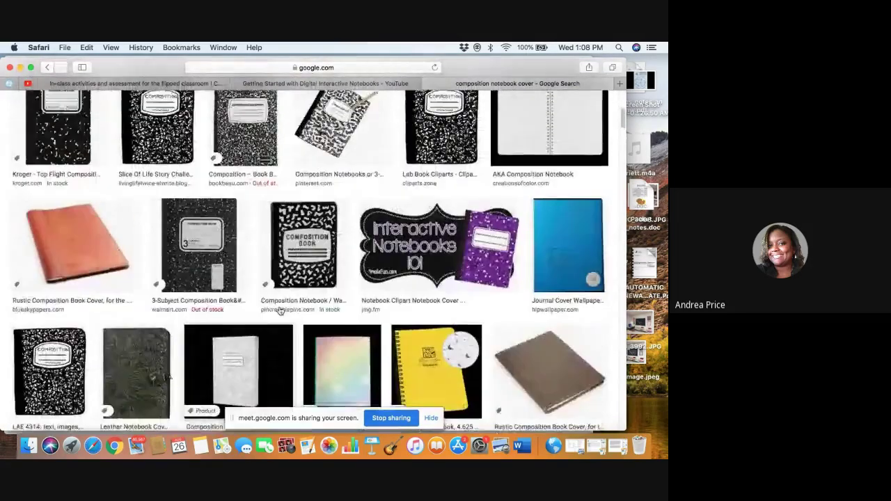
scroll(280, 310, up, 6)
scroll(280, 310, up, 1)
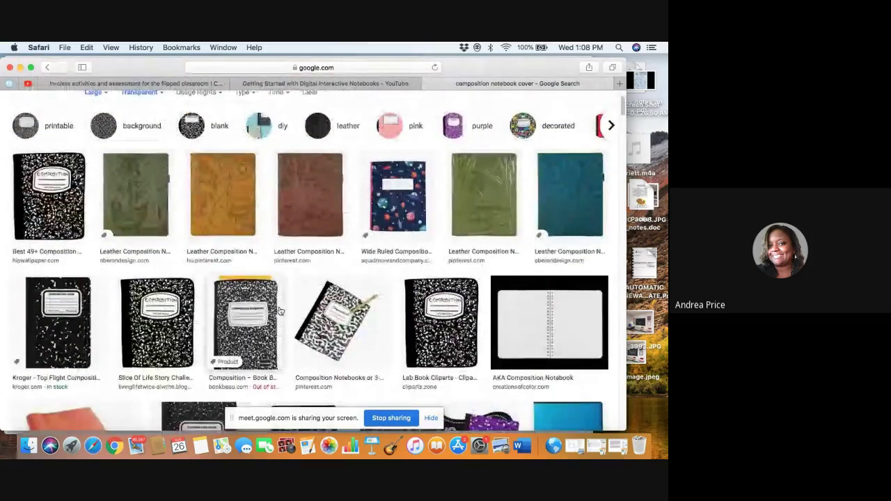
scroll(283, 299, up, 2)
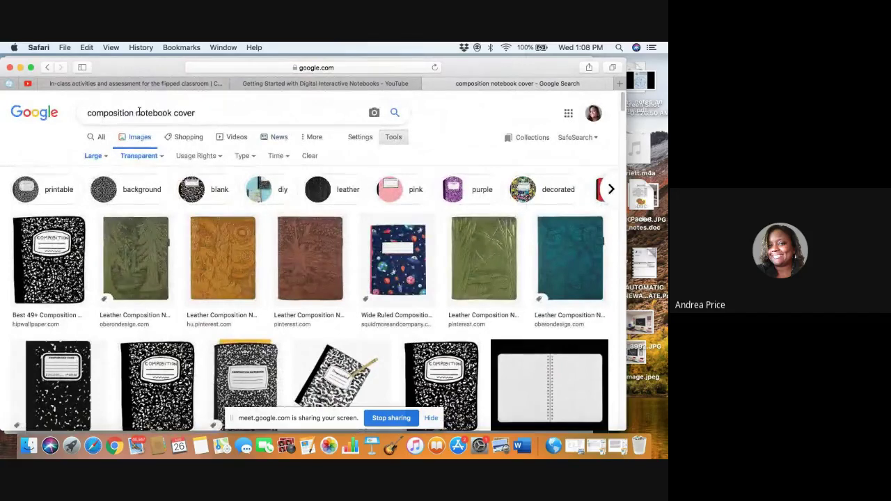
Step: Change the image search to "spiral notebook cover" and run it
drag(134, 112, 87, 112)
text(spiral)
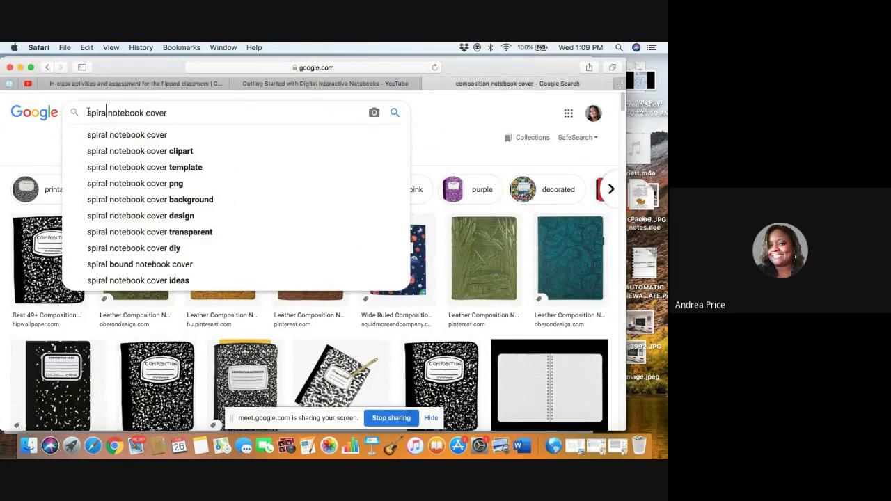
text(l)
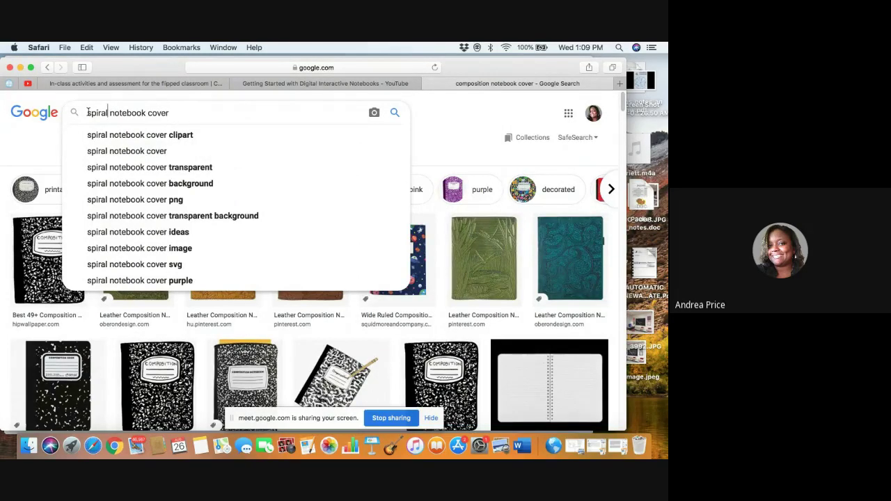
key(Return)
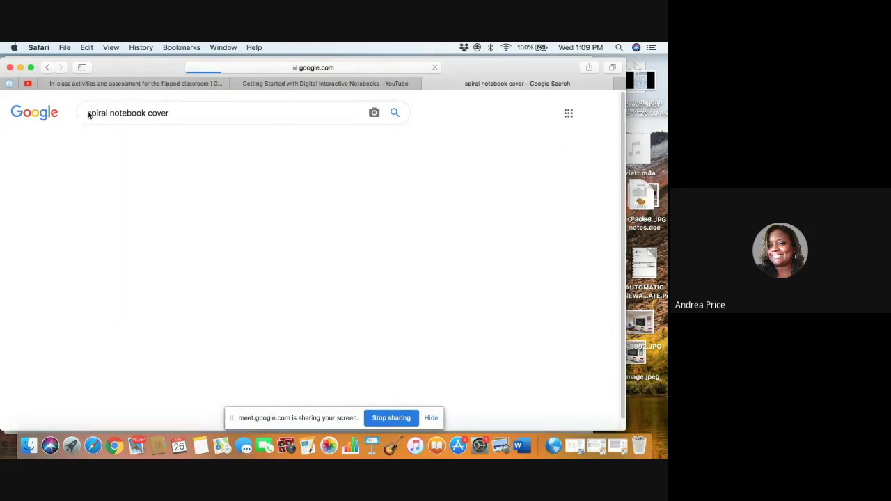
Step: Find the plain blue spiral notebook titled "Pin on Free printables" in the results, open its preview and copy the image
scroll(252, 345, down, 5)
scroll(252, 346, down, 4)
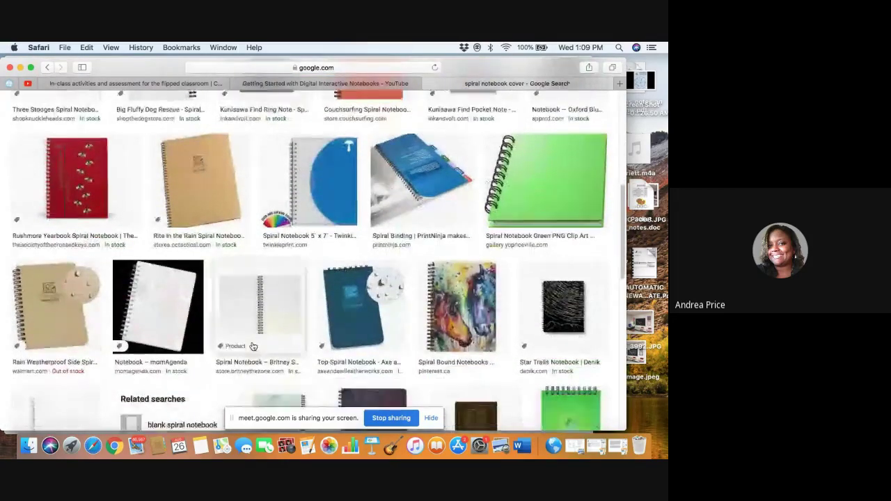
scroll(252, 346, up, 10)
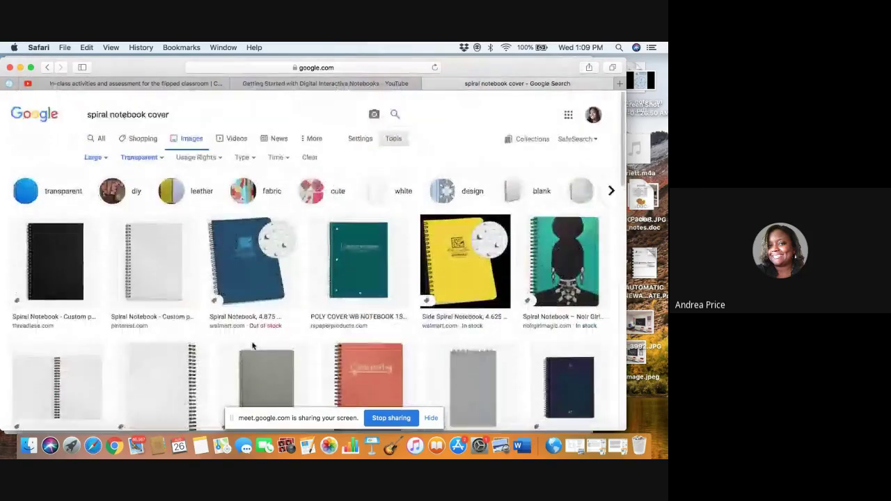
scroll(238, 336, down, 9)
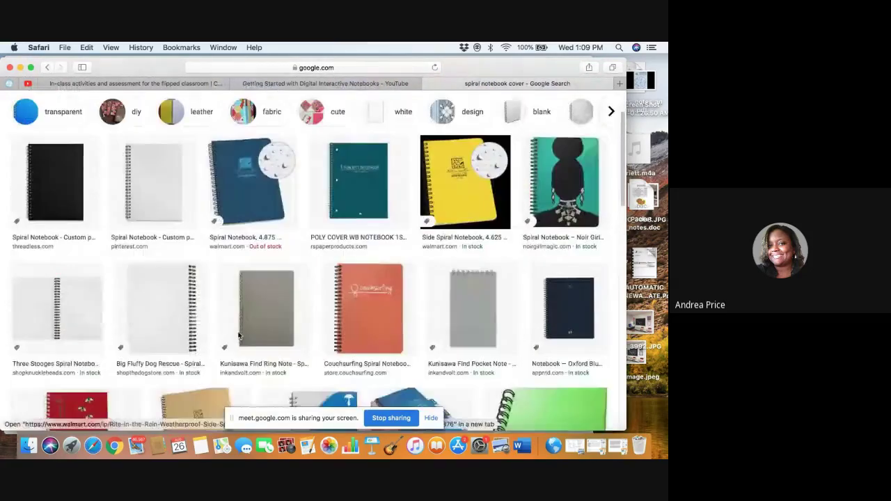
scroll(238, 336, down, 8)
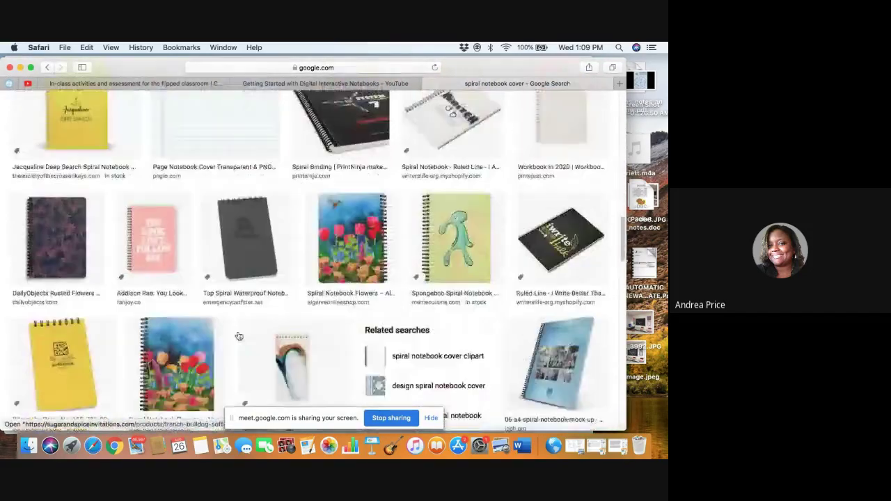
scroll(239, 337, down, 8)
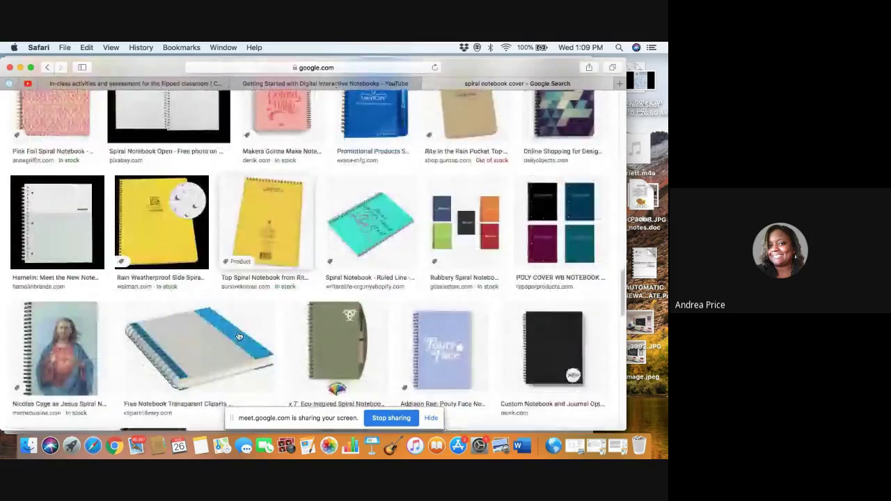
scroll(239, 337, down, 4)
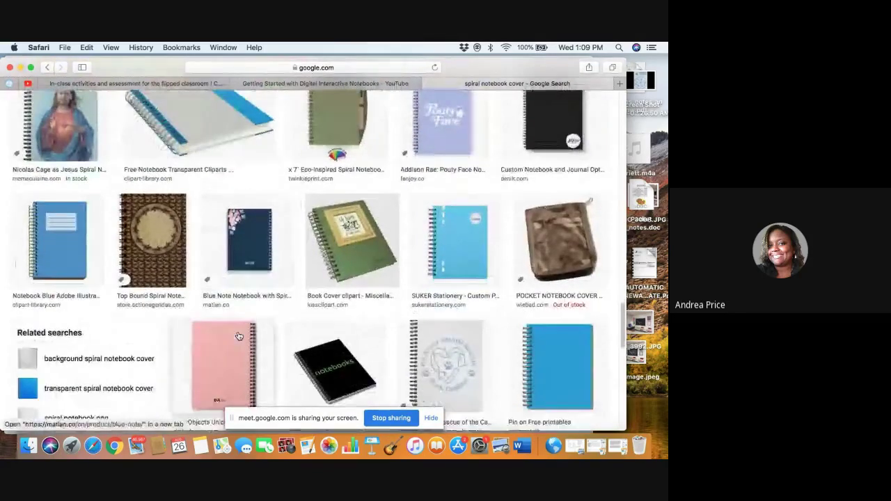
scroll(239, 336, down, 1)
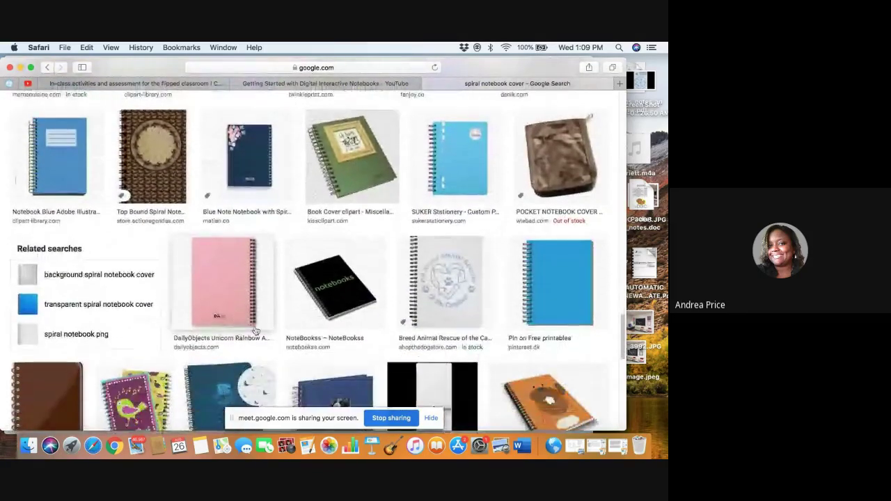
click(549, 292)
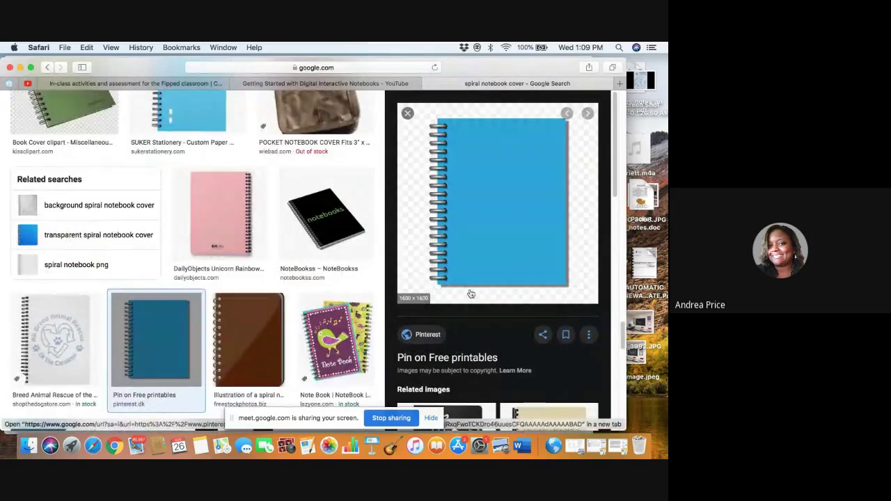
right_click(490, 155)
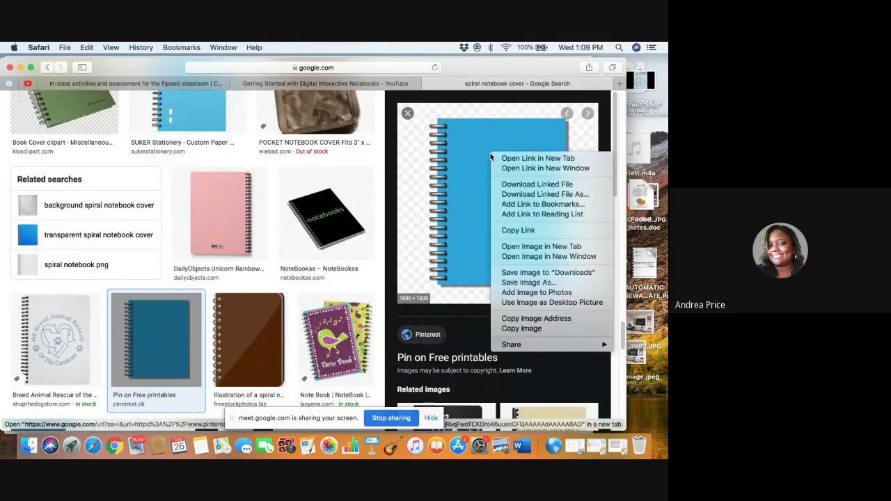
click(523, 329)
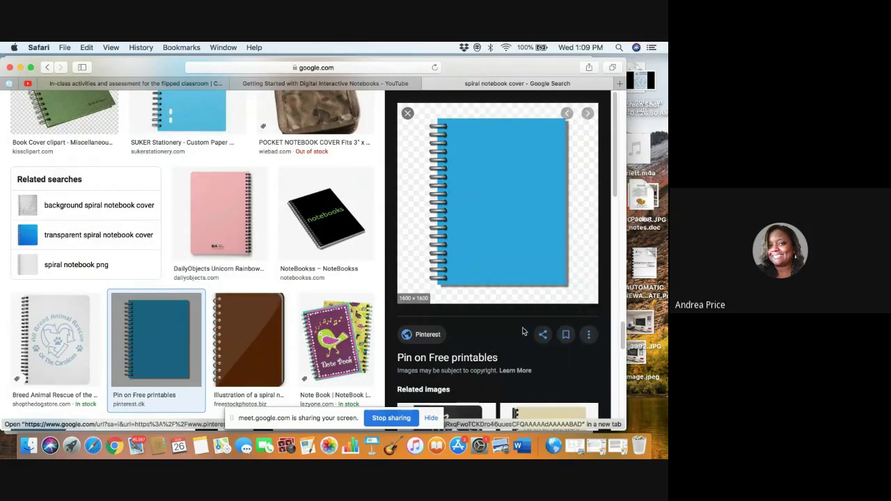
Step: Put the Safari window away, return to the Google Slides presentation and open the theme master for editing its Title slide layout
click(21, 68)
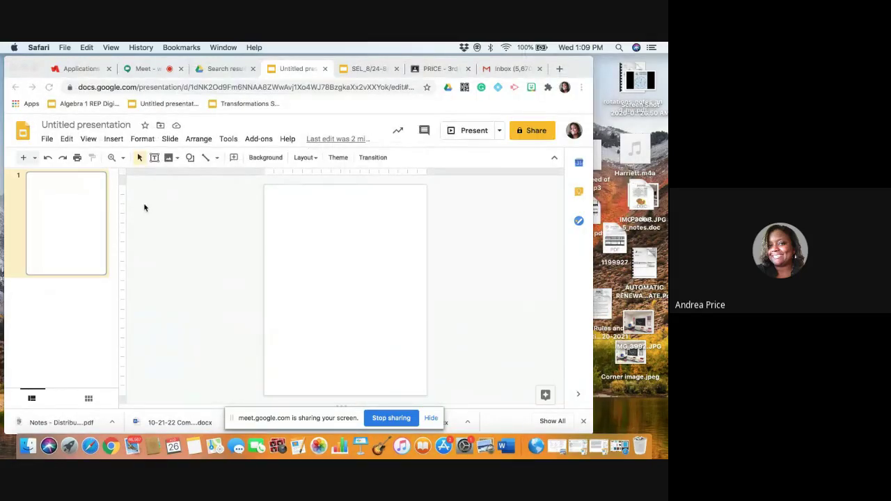
click(87, 143)
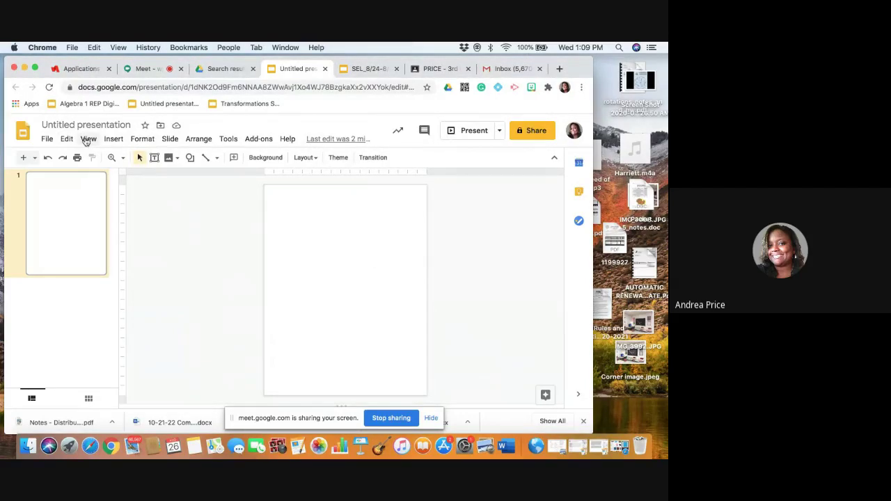
click(88, 139)
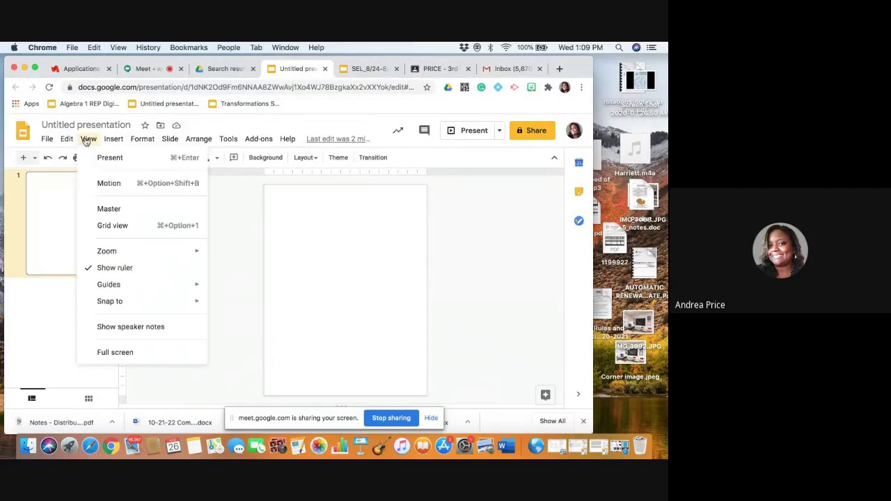
click(111, 207)
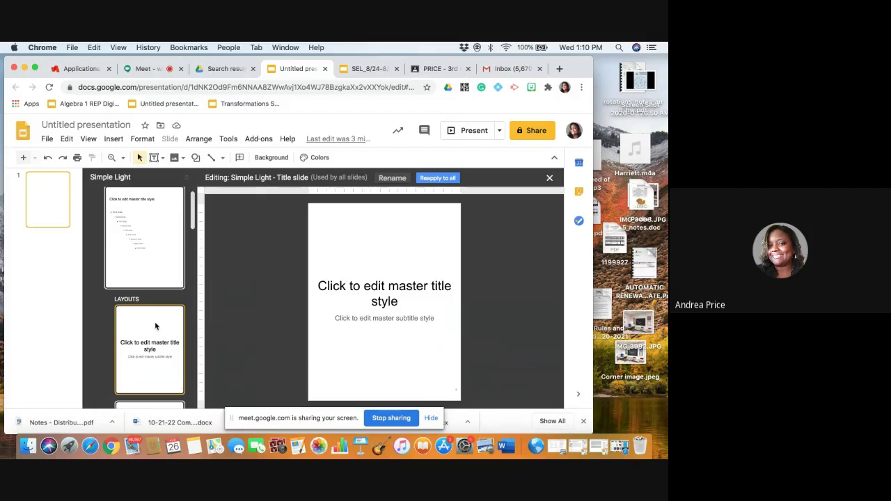
Step: Delete the master title and subtitle placeholders from the Title slide layout
triple_click(353, 281)
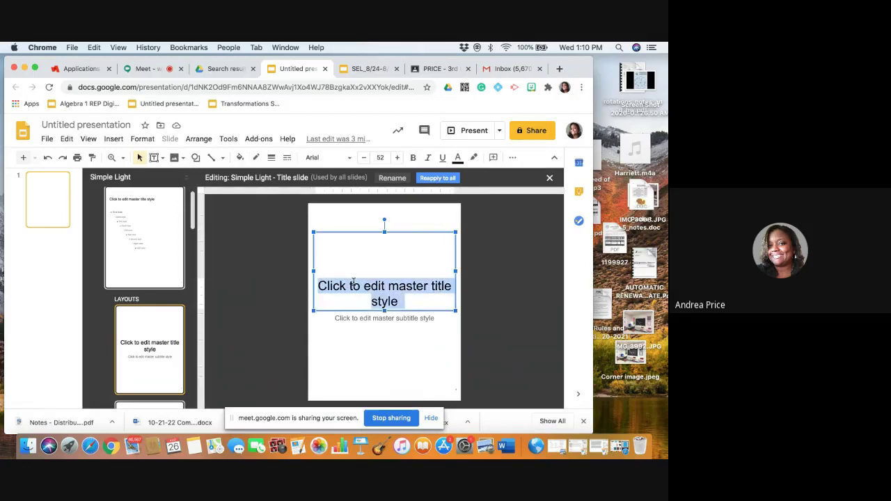
click(353, 233)
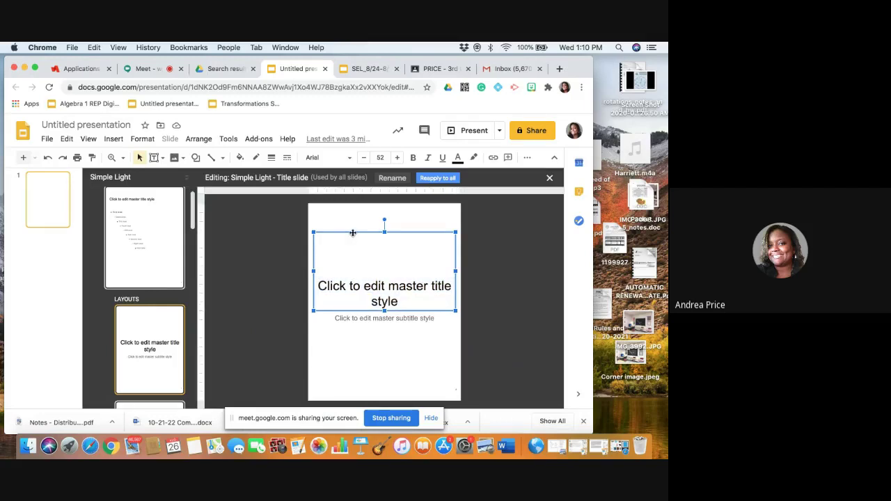
key(BackSpace)
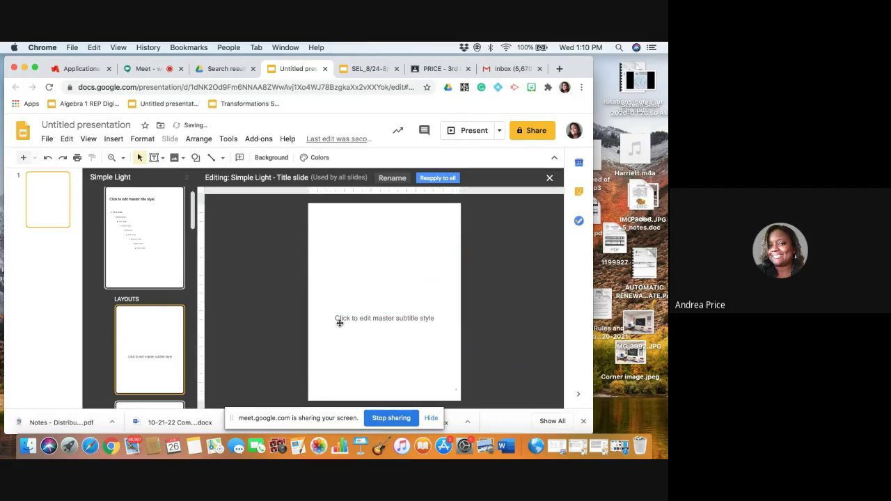
click(339, 321)
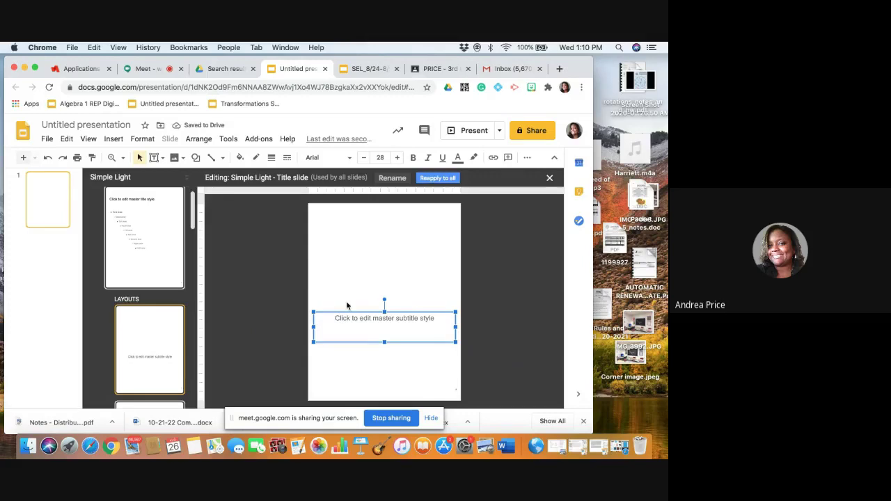
key(BackSpace)
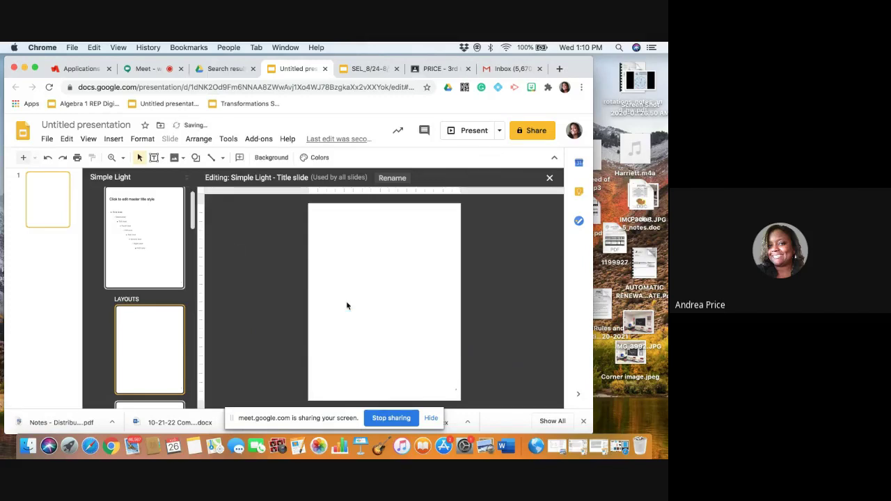
Step: Paste the copied notebook image onto the Title slide layout and crop the blank margins off all four sides
click(66, 140)
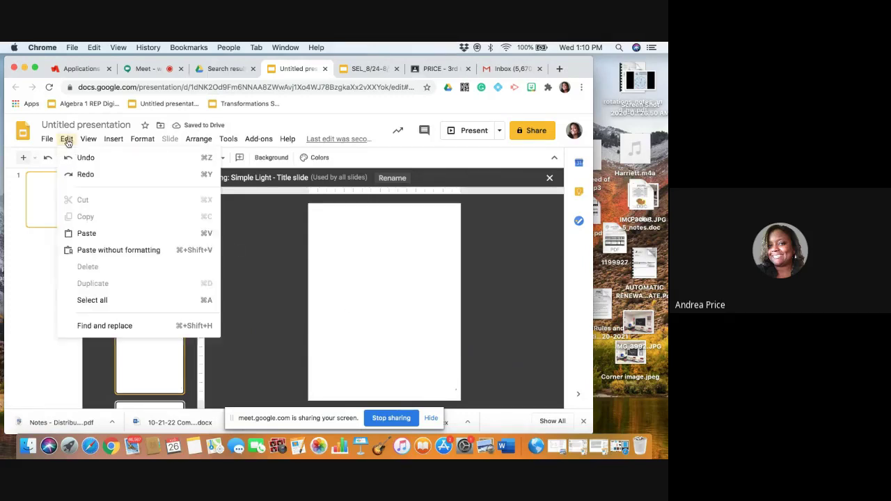
click(89, 234)
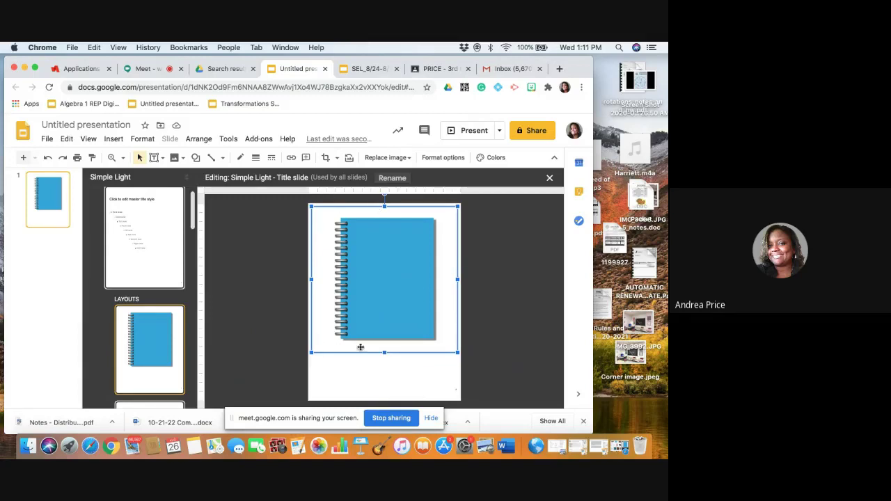
double_click(396, 350)
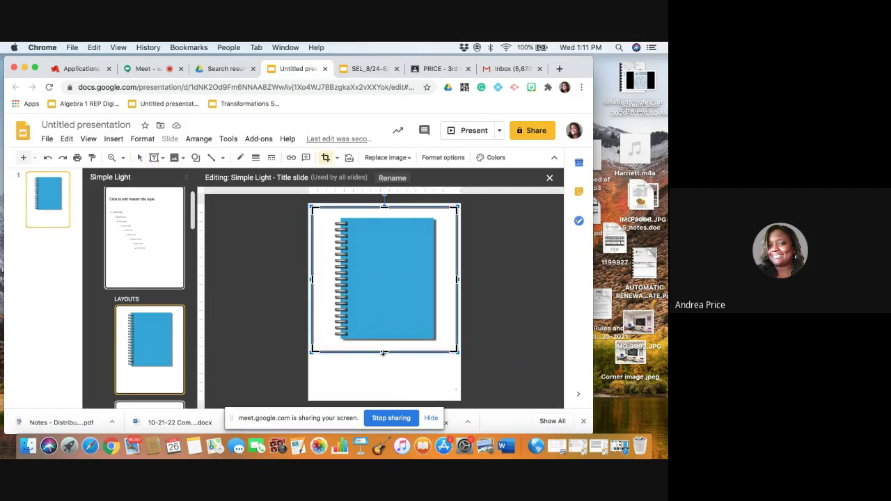
drag(384, 352, 383, 339)
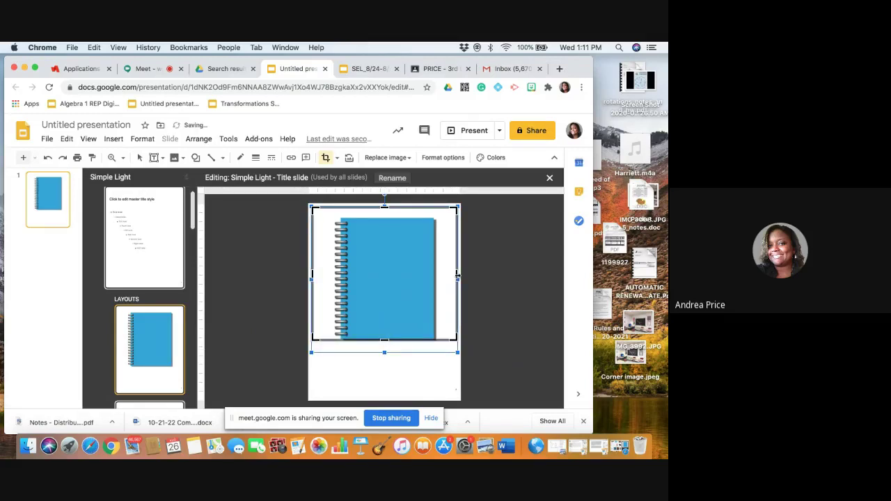
drag(457, 278, 435, 275)
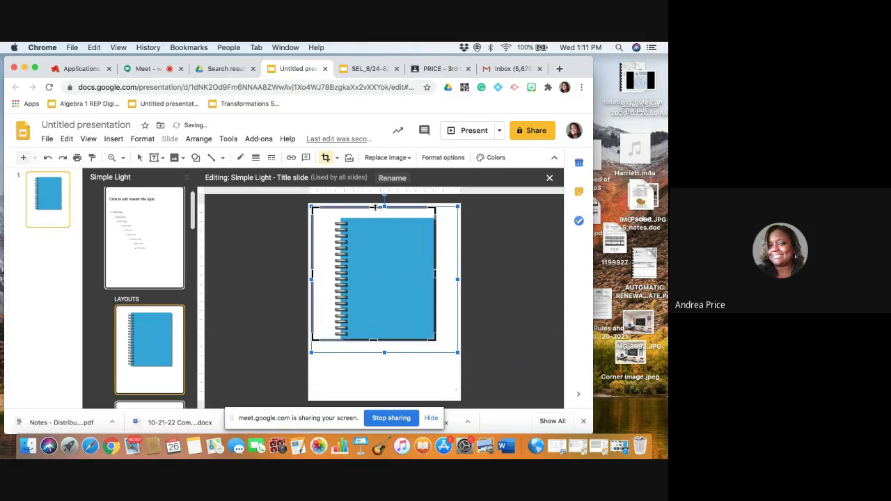
drag(374, 207, 375, 219)
drag(312, 278, 335, 279)
click(506, 264)
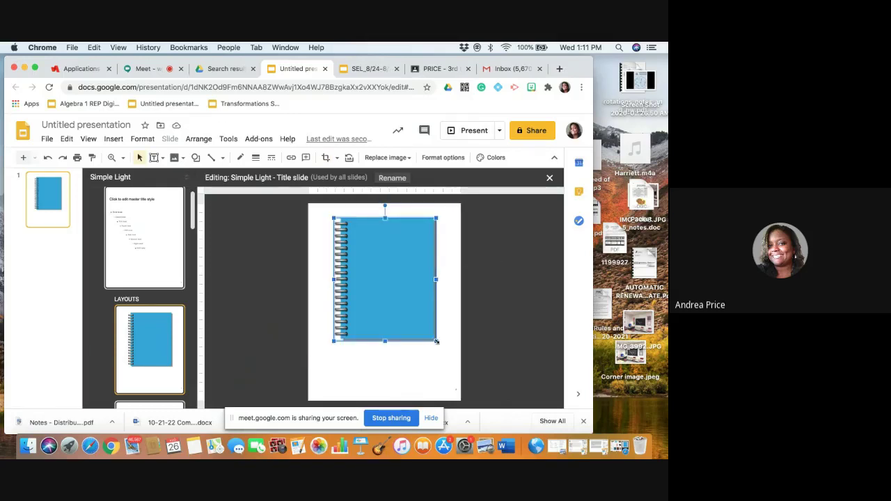
Step: Enlarge and reposition the cropped notebook image so it covers nearly the whole page, with the spiral binding overlapping the page's left edge
drag(436, 341, 430, 395)
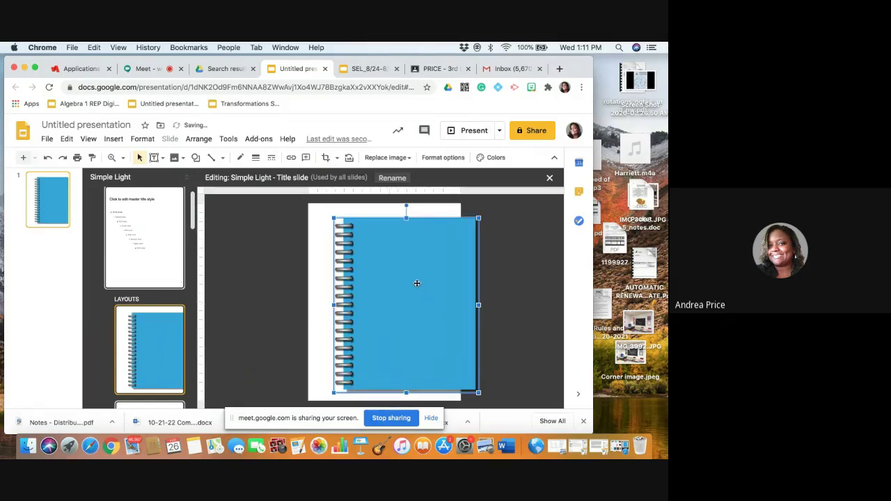
drag(417, 280, 398, 271)
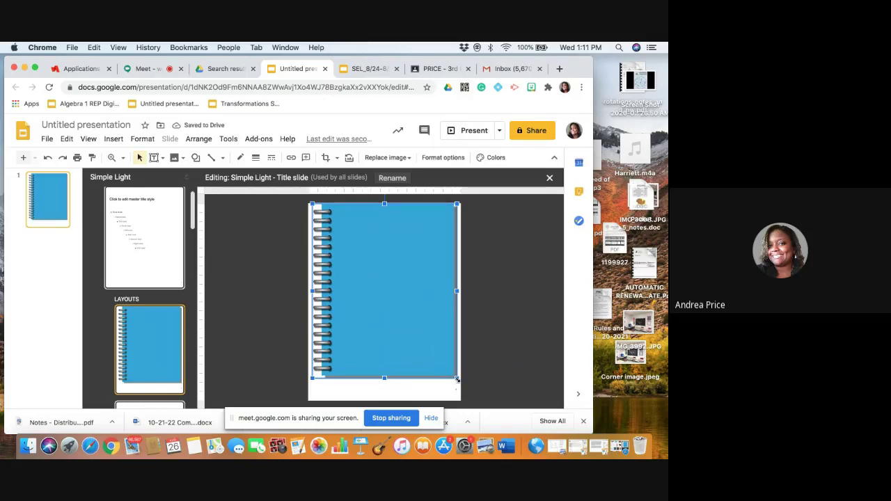
drag(456, 378, 467, 392)
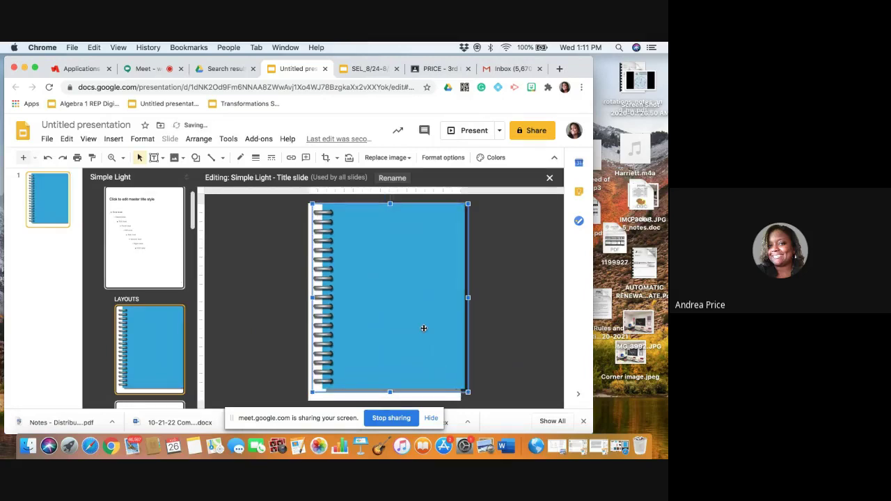
drag(421, 328, 412, 332)
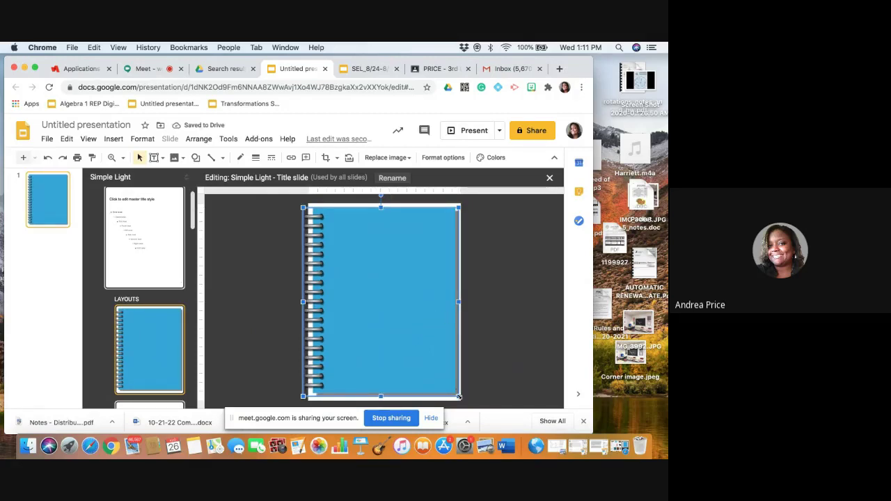
drag(458, 396, 460, 398)
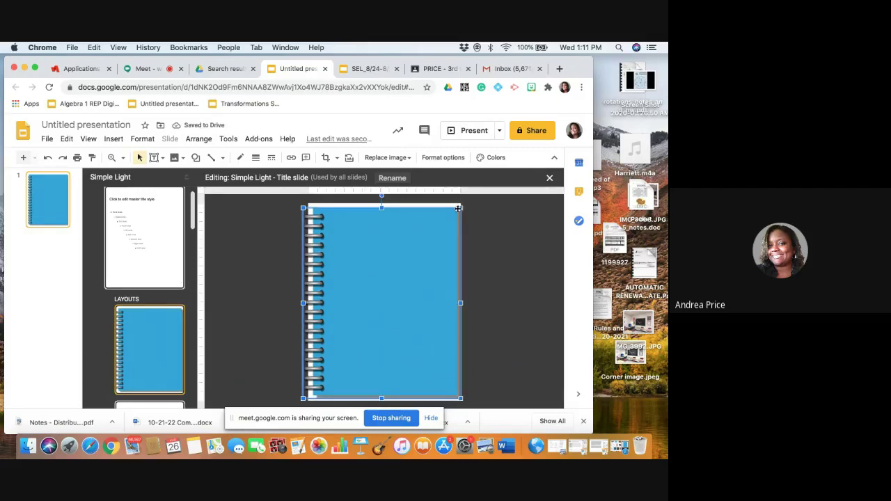
drag(458, 208, 455, 204)
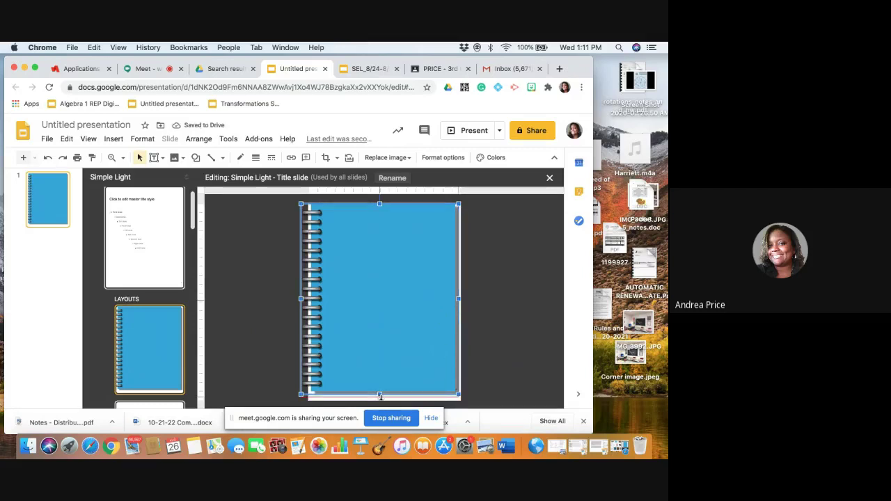
drag(380, 395, 380, 398)
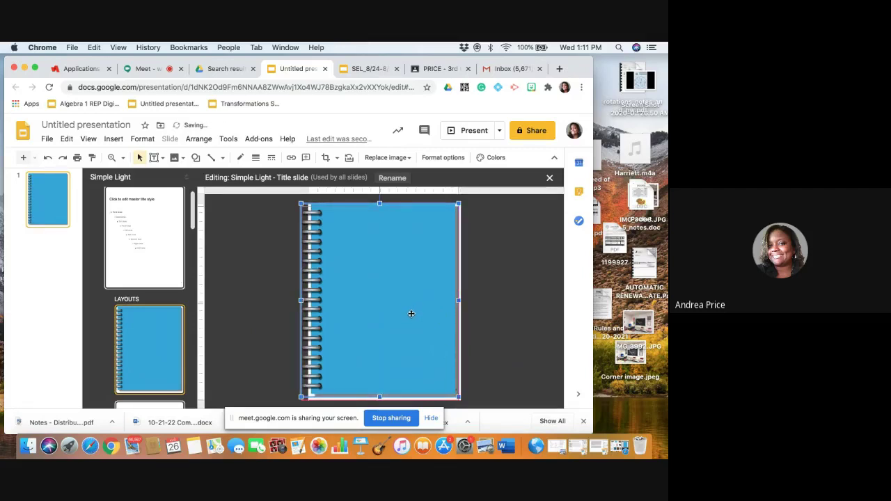
Step: Undo the last shift of the notebook image and stretch its upper edge to the top of the page
key(super+z)
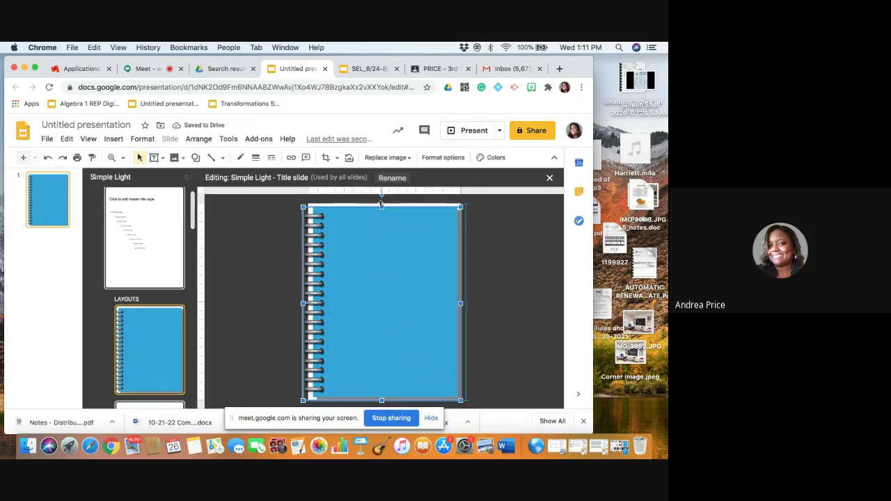
drag(382, 206, 381, 204)
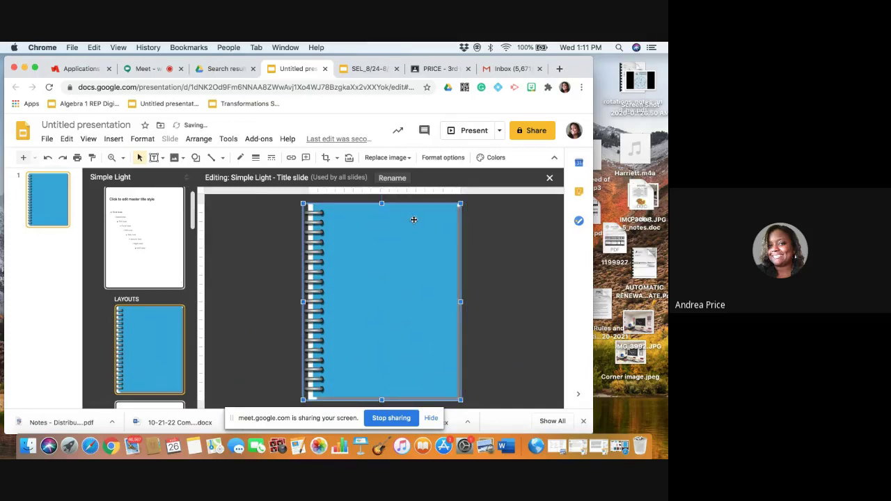
click(533, 246)
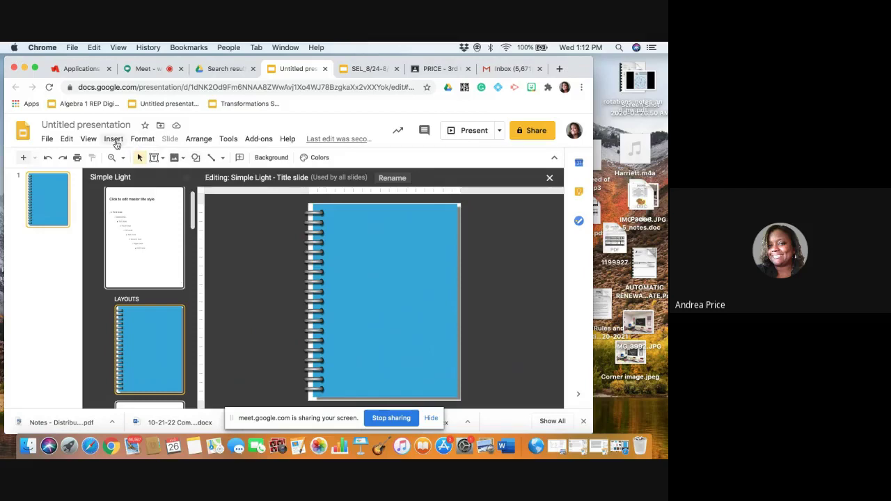
Step: Draw a small round same-side corner rectangle on the notebook cover and rotate it 90° clockwise so its rounded corners face right
click(114, 140)
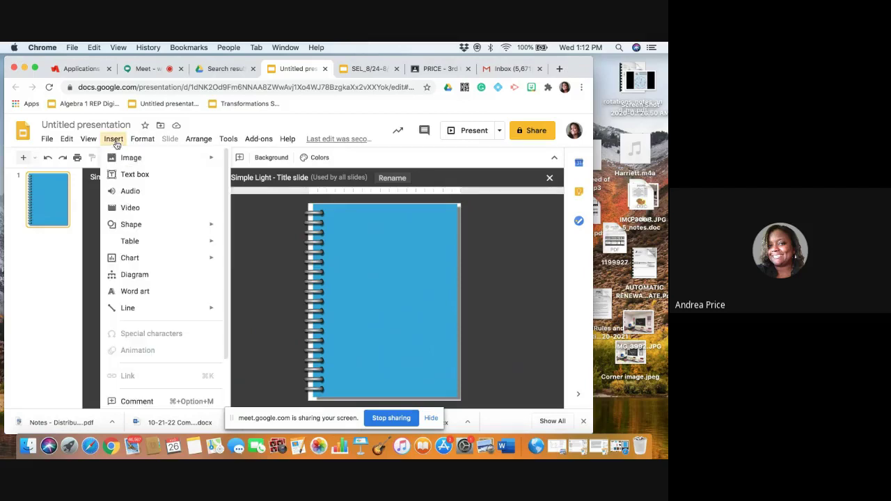
mouse_move(190, 223)
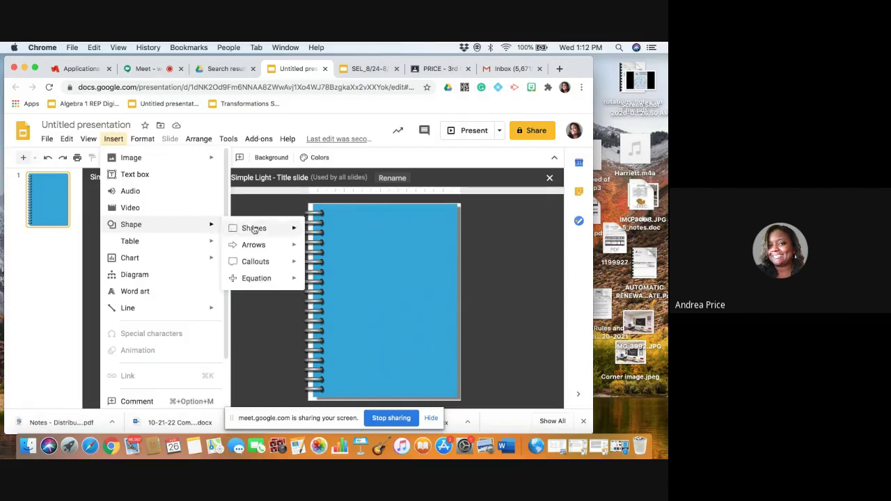
mouse_move(258, 229)
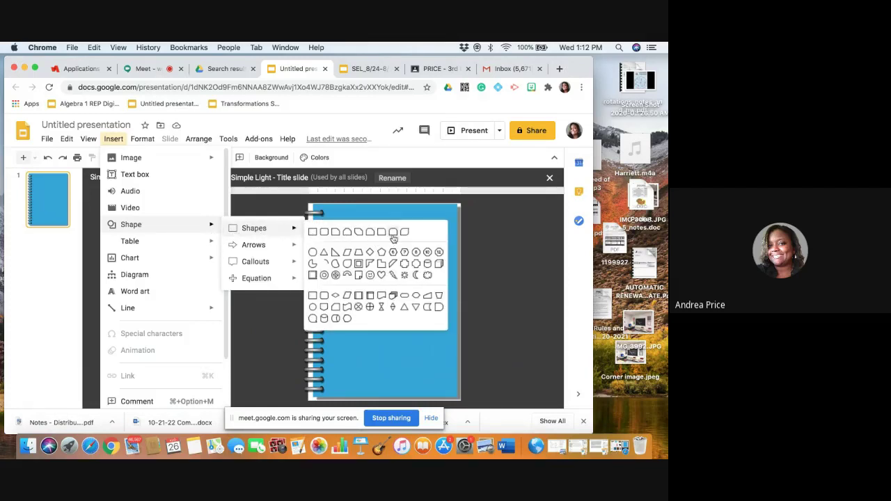
click(394, 232)
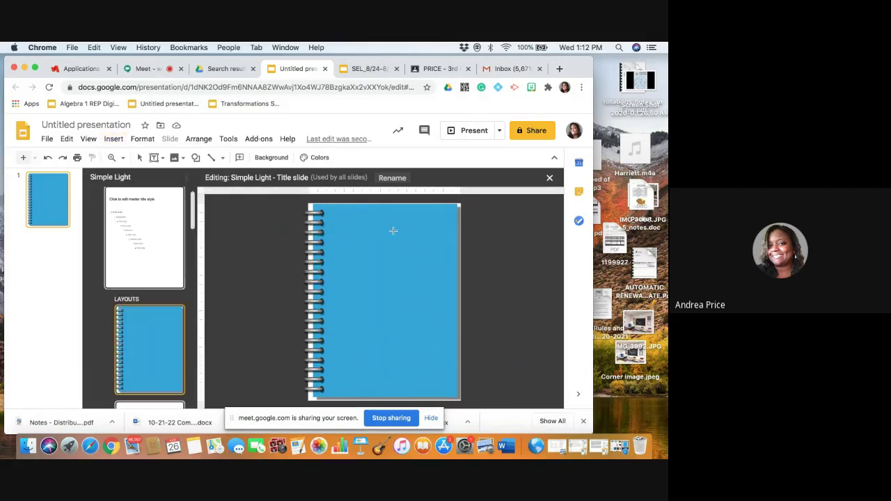
drag(396, 230, 422, 247)
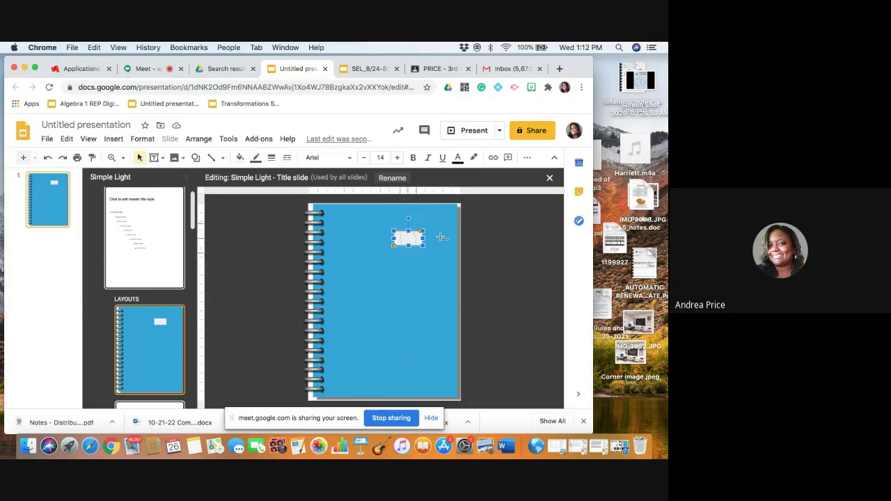
drag(443, 238, 441, 240)
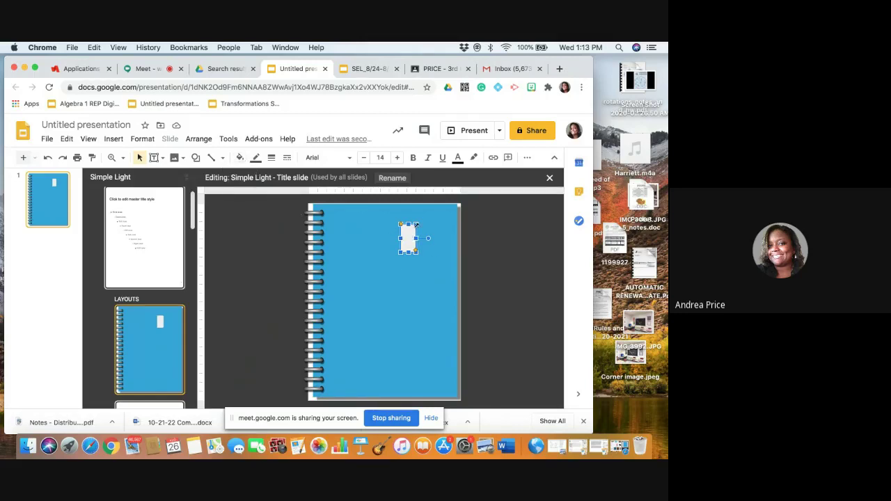
Step: Fill the rotated shape with red and attach it as a tab to the notebook's right edge near the top
click(239, 158)
click(256, 225)
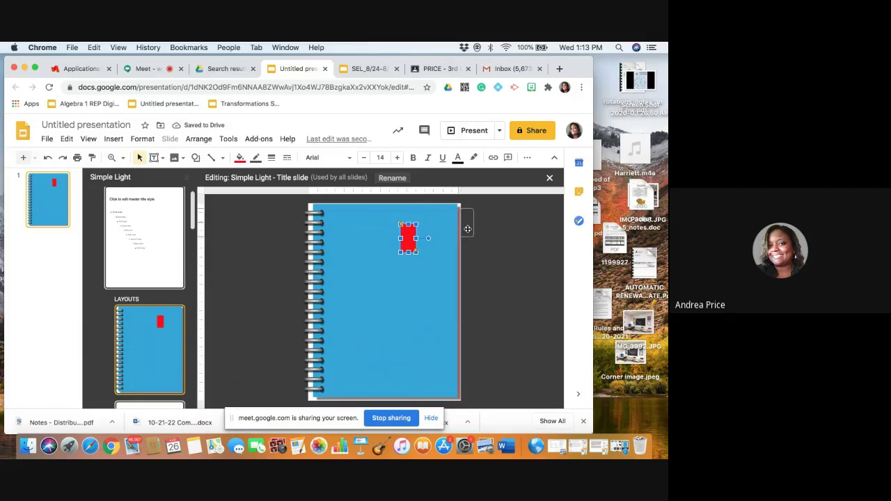
drag(409, 240, 467, 225)
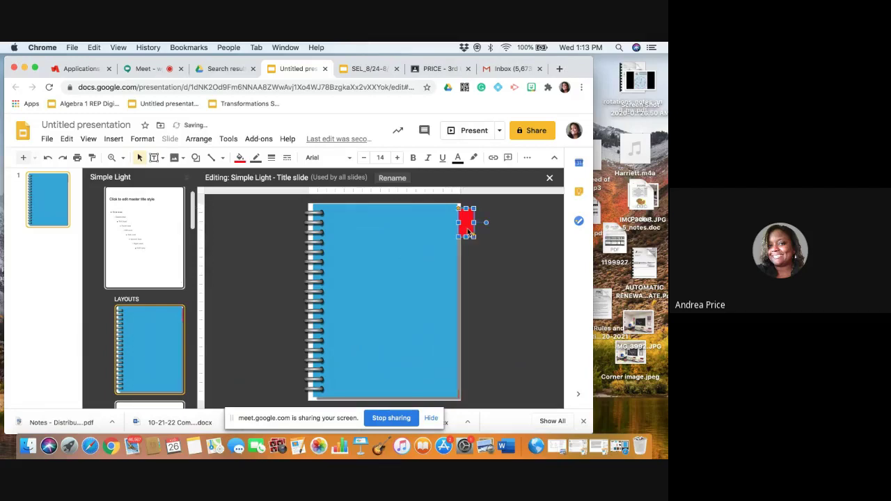
click(451, 270)
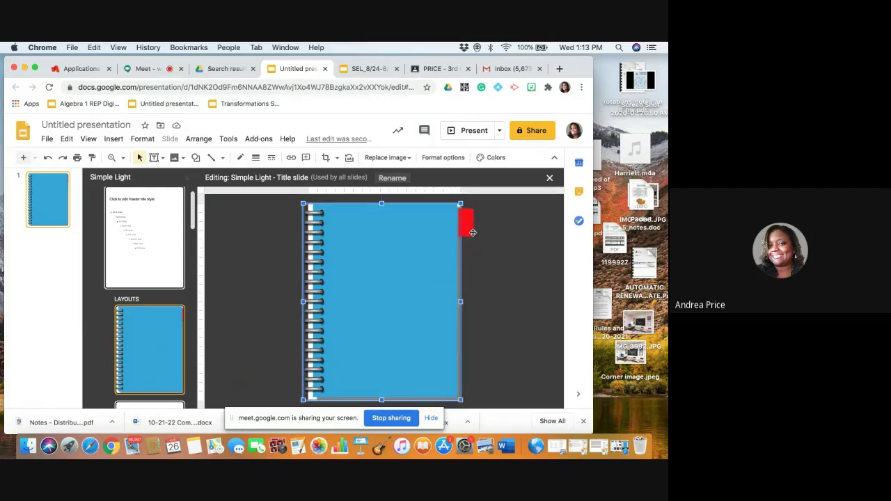
Step: Make four copies of the red tab and spread three of them down the empty area right of the page
click(473, 233)
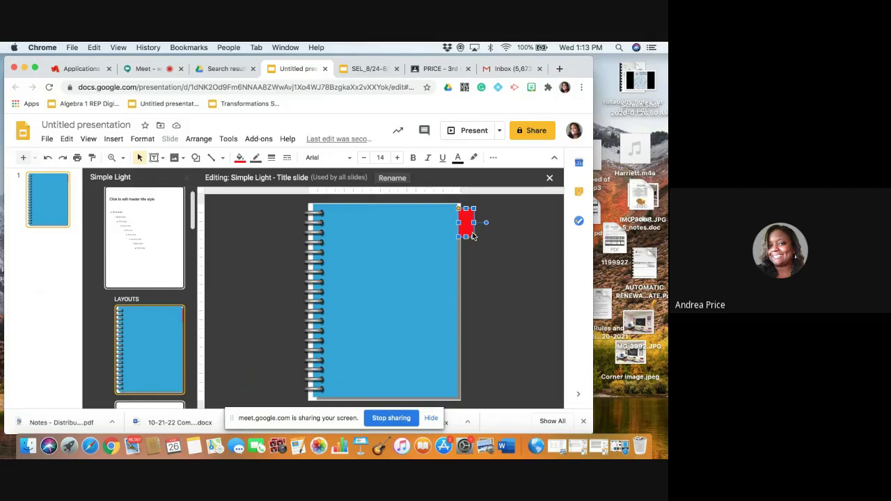
key(Right)
key(Down)
key(Right)
key(Down)
key(Right)
key(Down)
drag(480, 224, 511, 221)
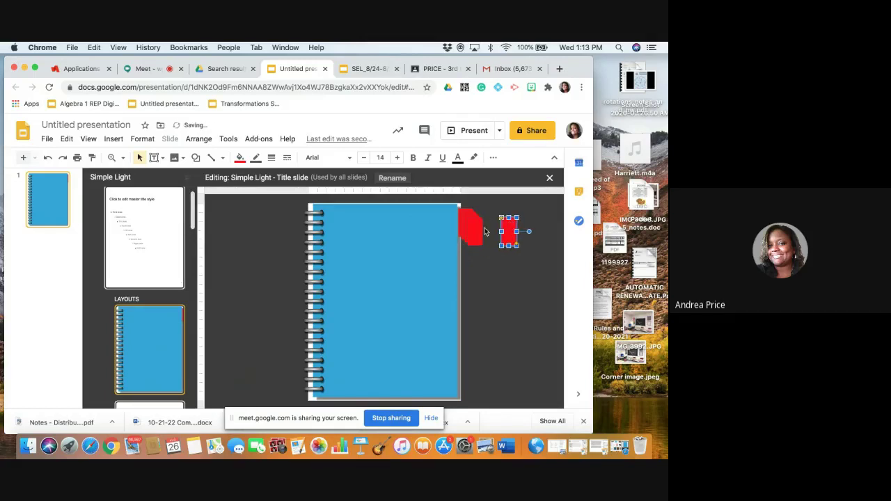
click(473, 231)
key(super+v)
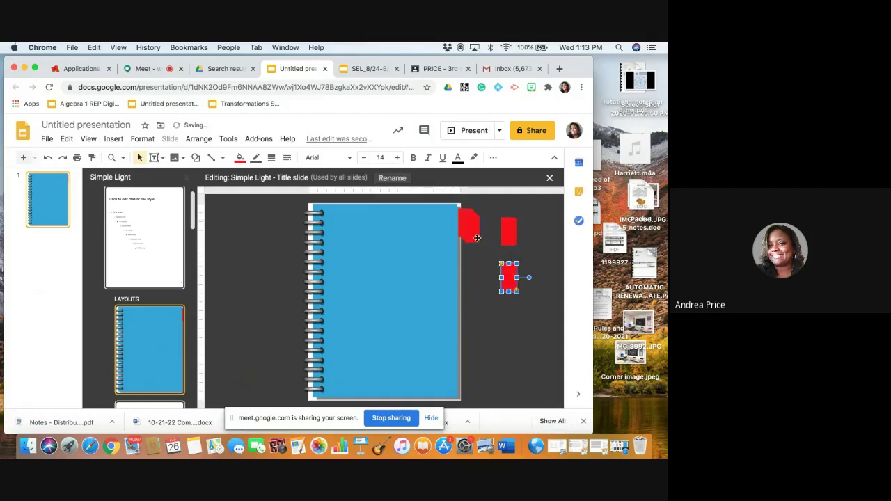
click(473, 243)
drag(473, 245, 508, 339)
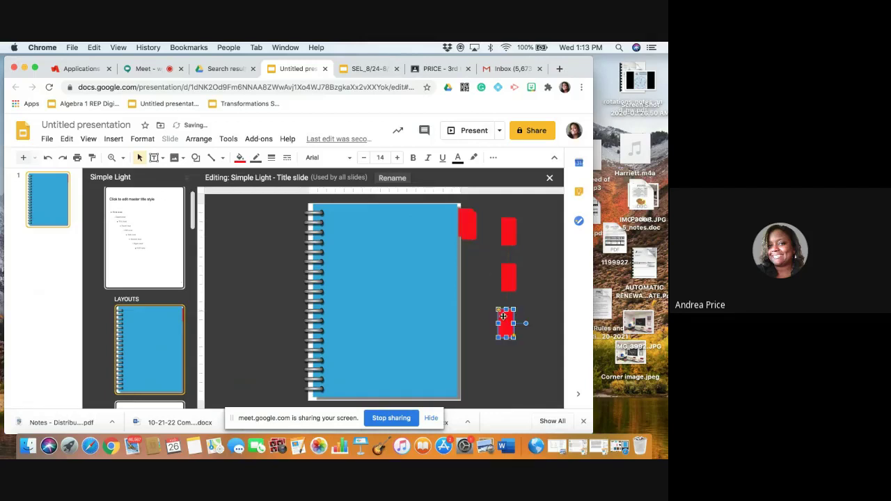
Step: Fill the remaining copy beside the notebook with yellow and align it directly below the red tab
click(469, 227)
drag(469, 228, 472, 269)
click(240, 157)
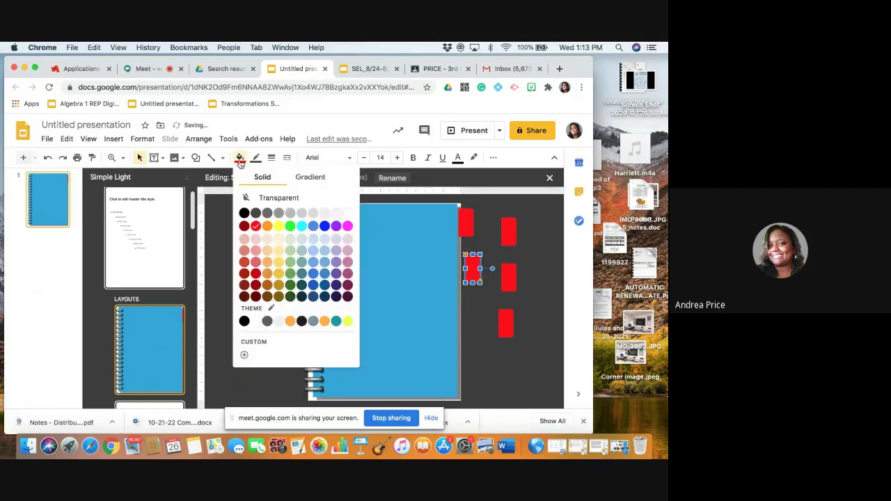
click(277, 226)
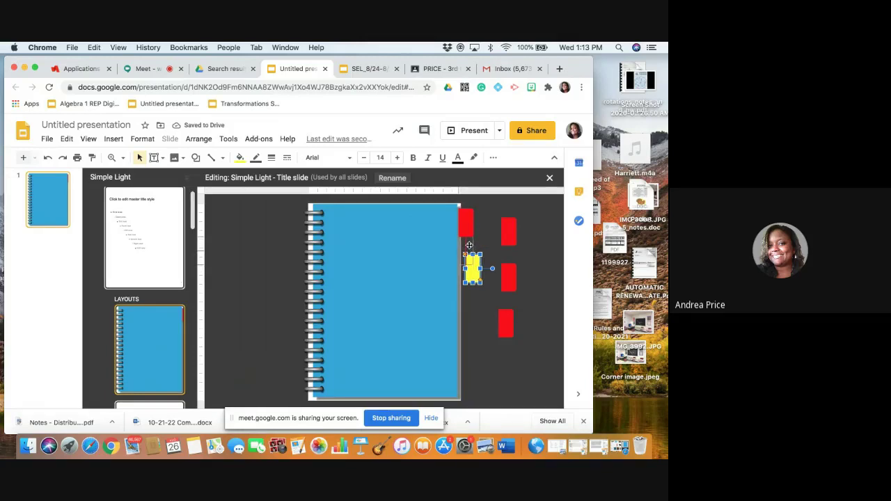
drag(469, 245, 463, 227)
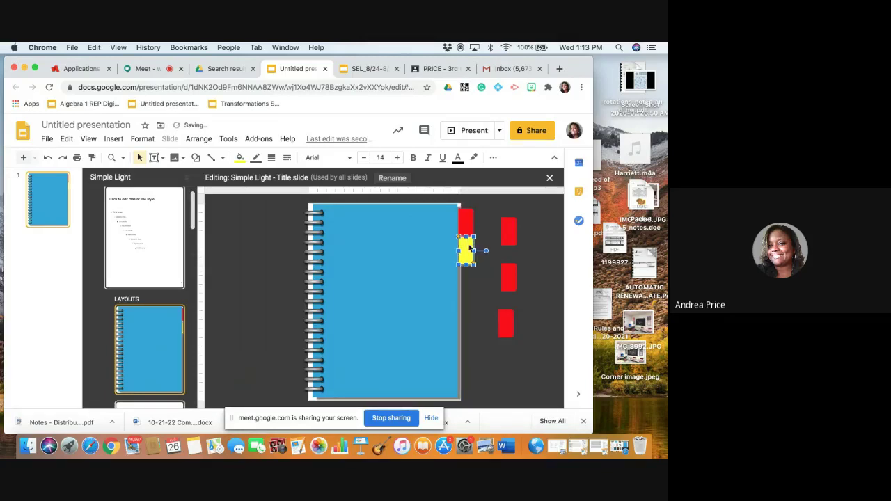
click(479, 295)
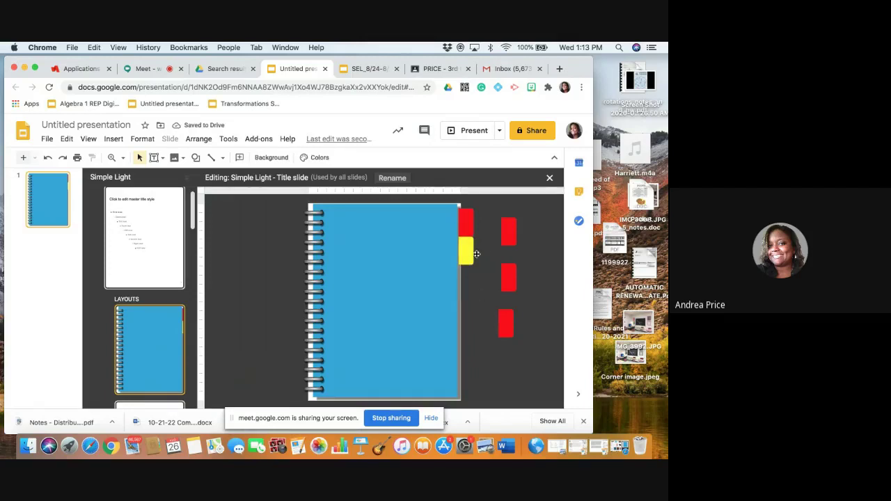
Step: Fill the uppermost spare red copy with dark cornflower blue 1 and align it directly below the yellow tab
click(508, 228)
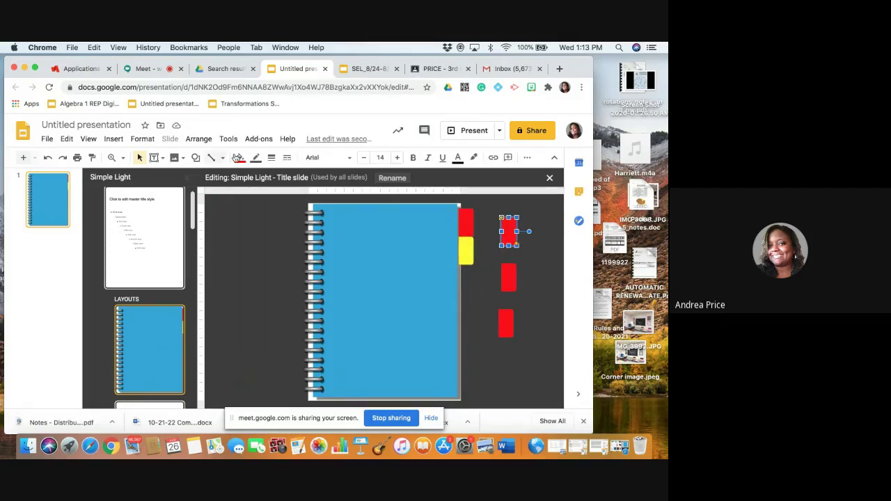
click(240, 157)
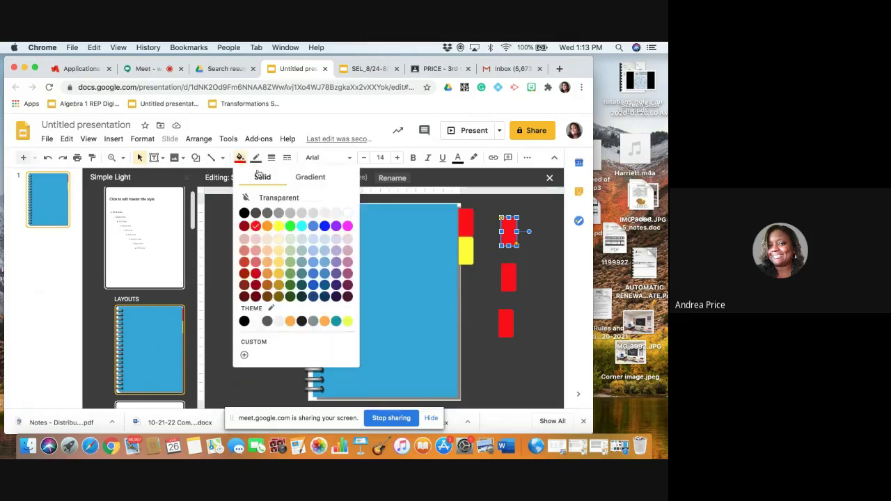
click(315, 273)
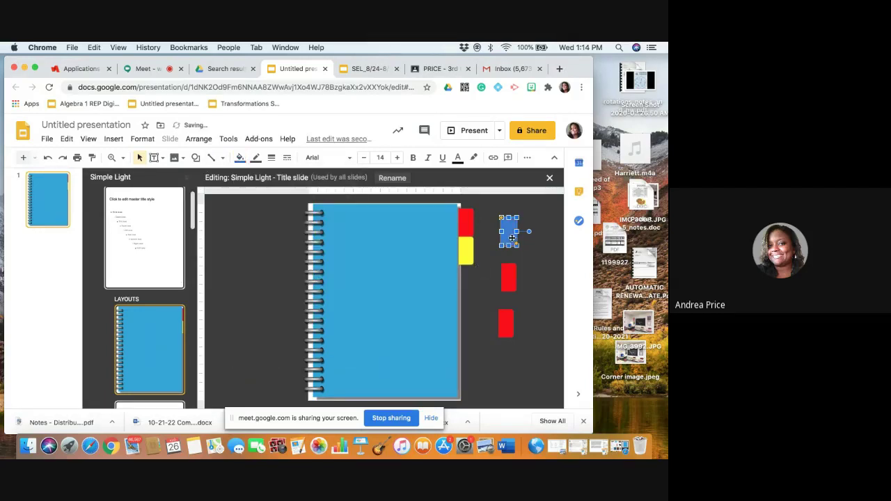
drag(488, 278, 469, 285)
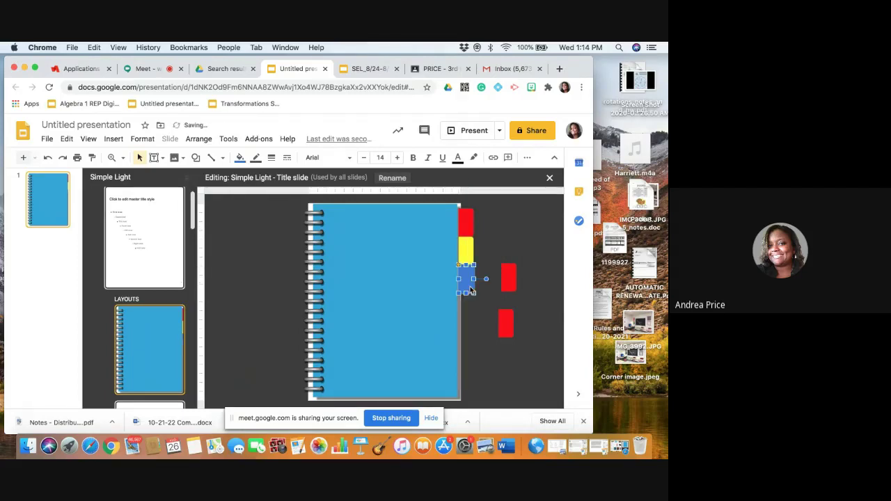
Step: Fill the next spare red copy with dark green 1 and align it directly below the blue tab
click(509, 281)
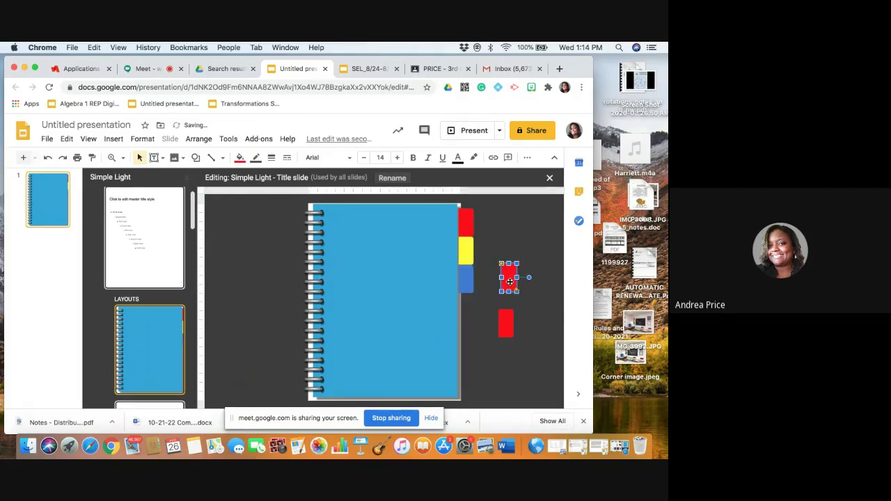
click(240, 158)
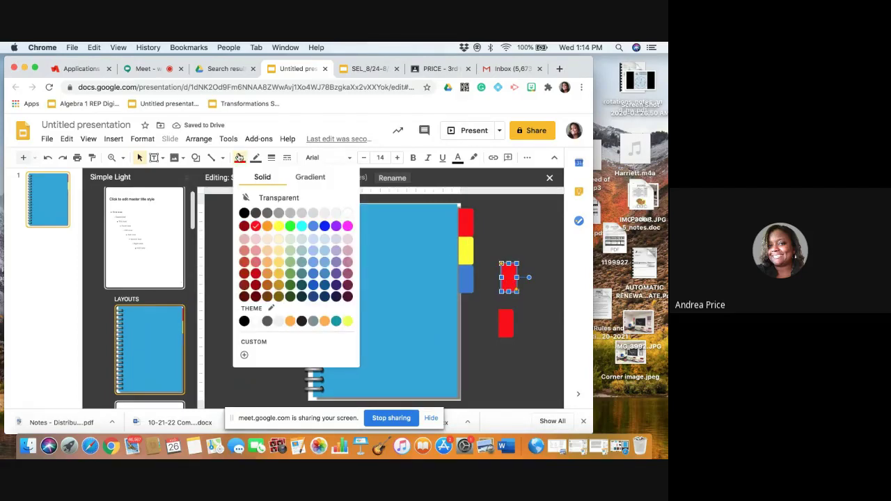
click(290, 273)
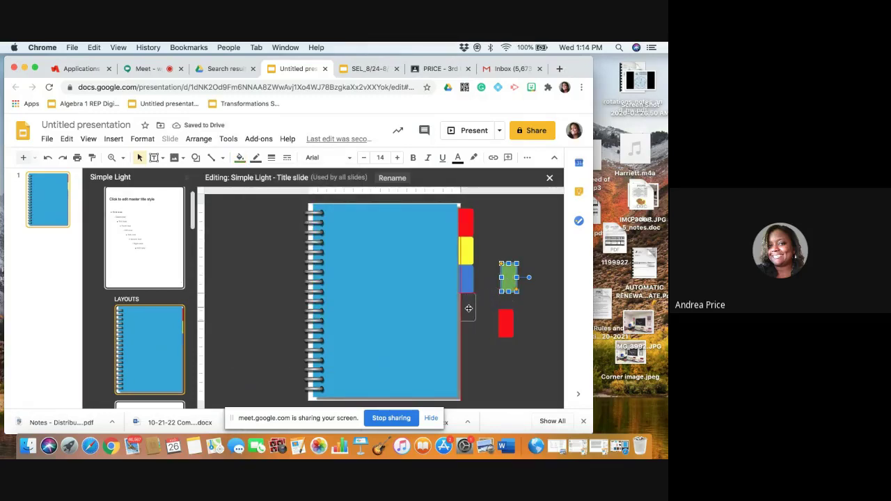
drag(467, 308, 466, 307)
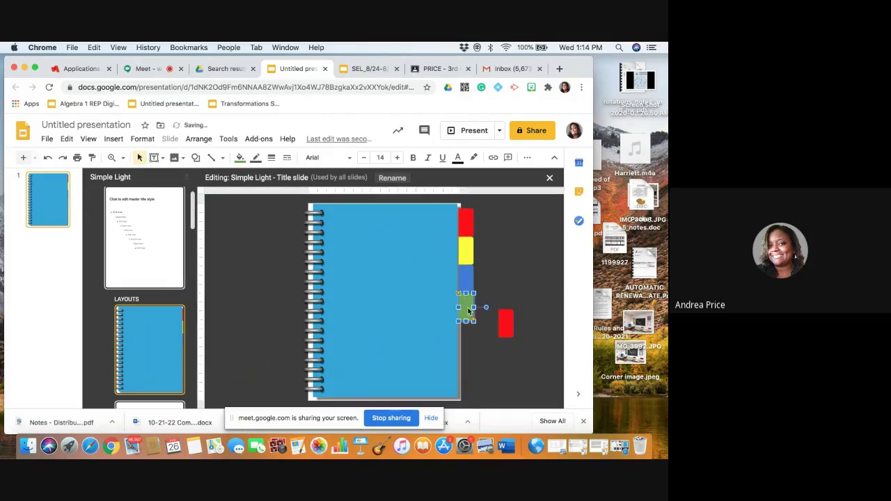
click(498, 272)
Step: Fill the last spare red copy with the light orange theme color and align it directly below the green tab
click(507, 323)
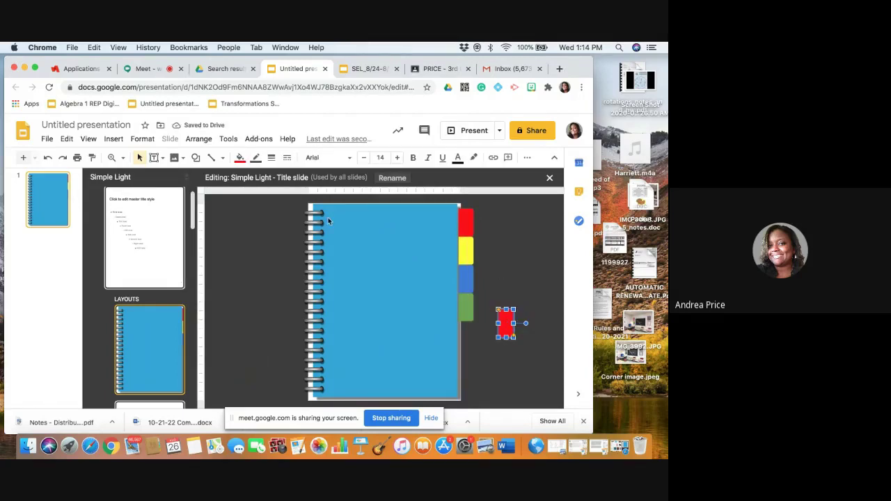
click(239, 159)
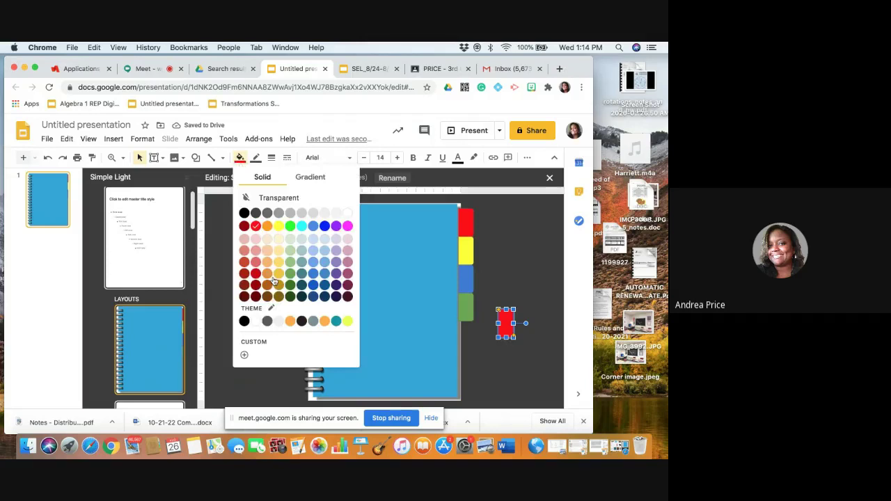
click(290, 321)
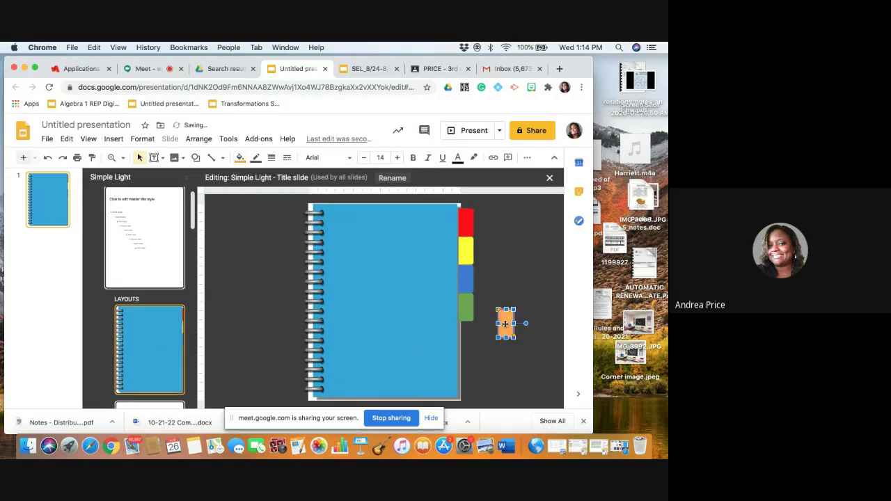
drag(503, 326, 469, 341)
click(511, 328)
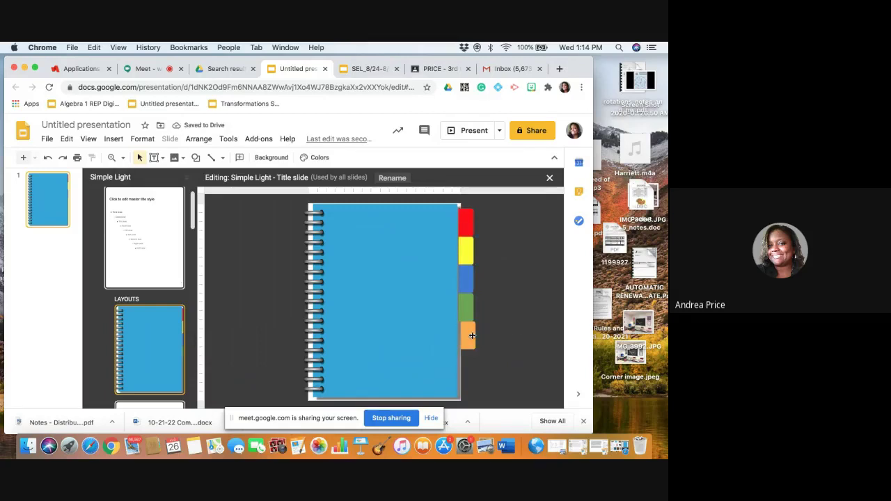
drag(476, 334, 472, 335)
click(507, 305)
Step: Duplicate the light orange tab below itself on the notebook's edge and fill the copy with magenta
click(471, 341)
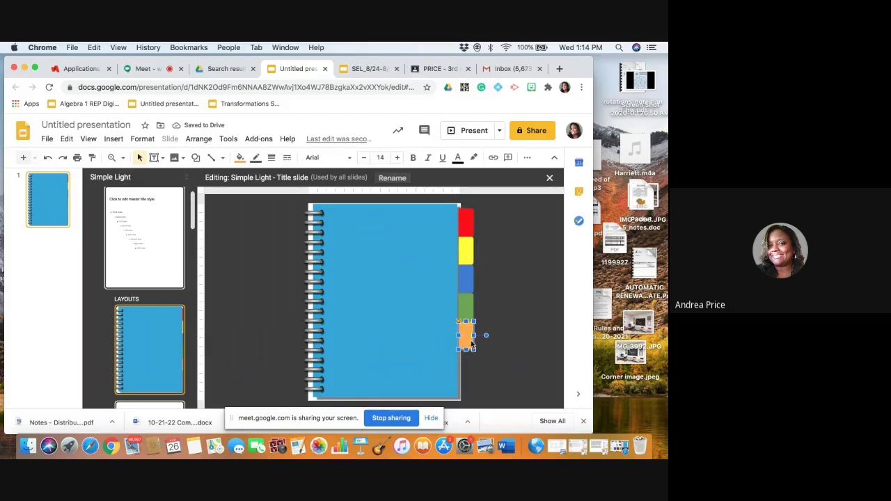
drag(471, 342, 468, 366)
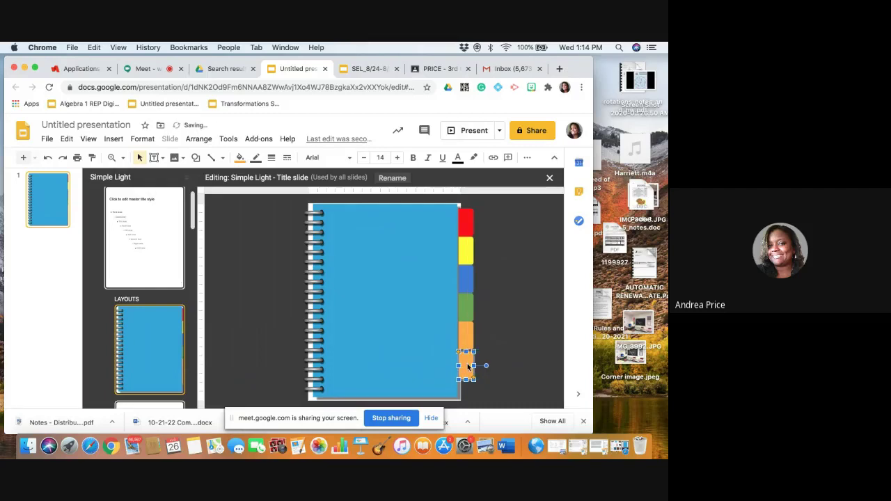
click(240, 159)
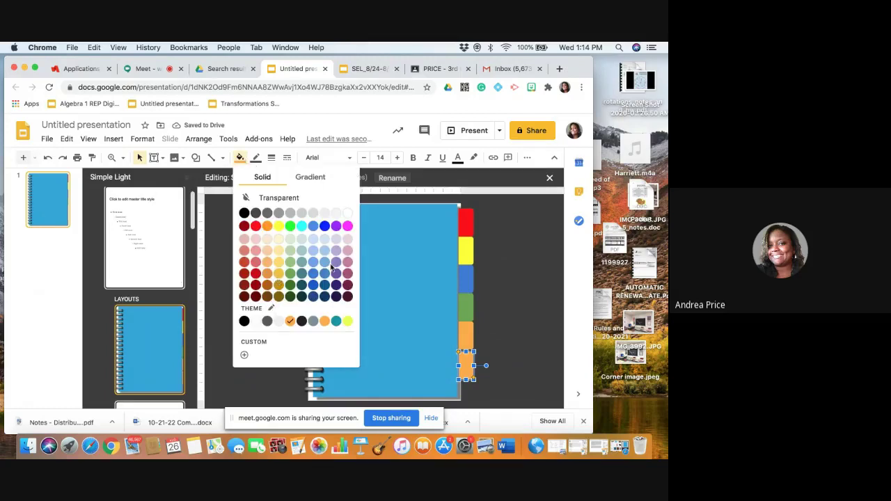
click(347, 226)
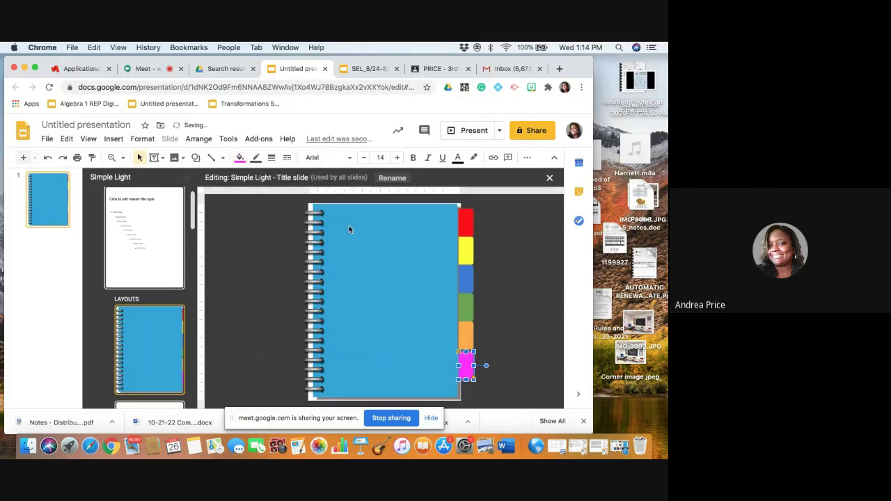
click(501, 275)
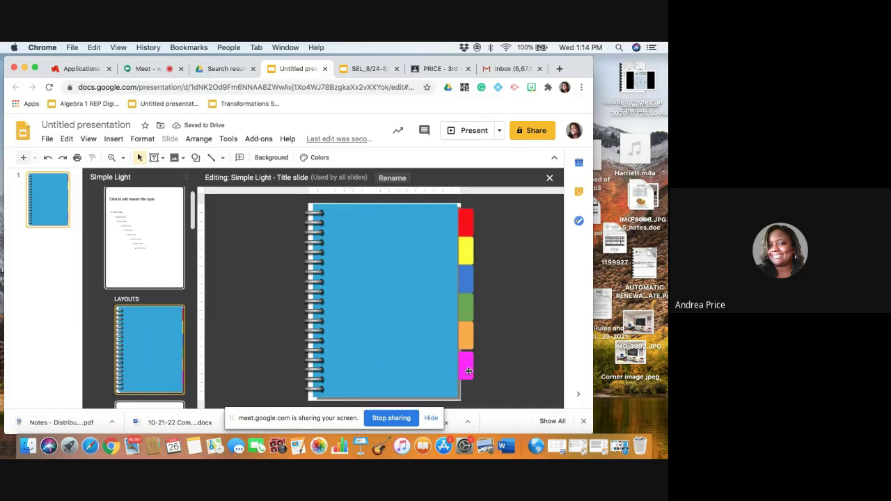
Step: Align the magenta tab directly below the light orange tab so no gap is left between them
drag(469, 371, 470, 370)
click(499, 349)
drag(474, 359, 469, 364)
click(485, 350)
Step: Select all six colored divider tabs and send them to the back, behind the notebook image
drag(469, 208, 467, 389)
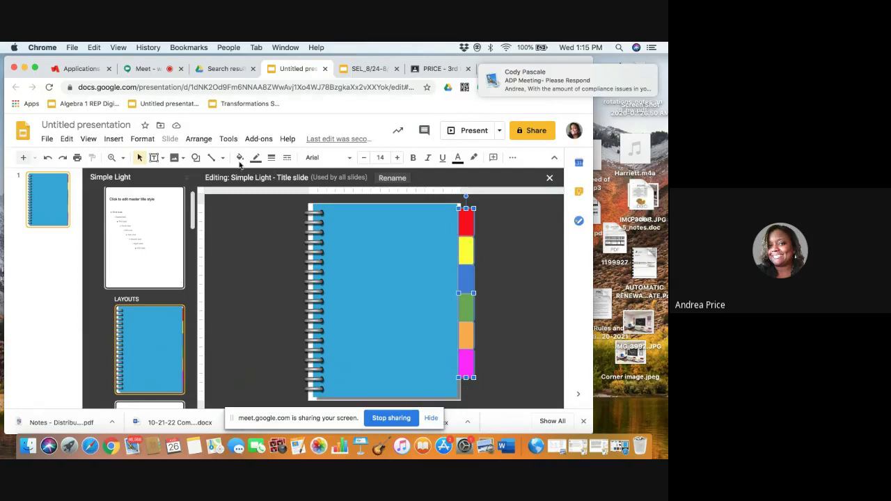
click(198, 139)
click(228, 139)
mouse_move(237, 159)
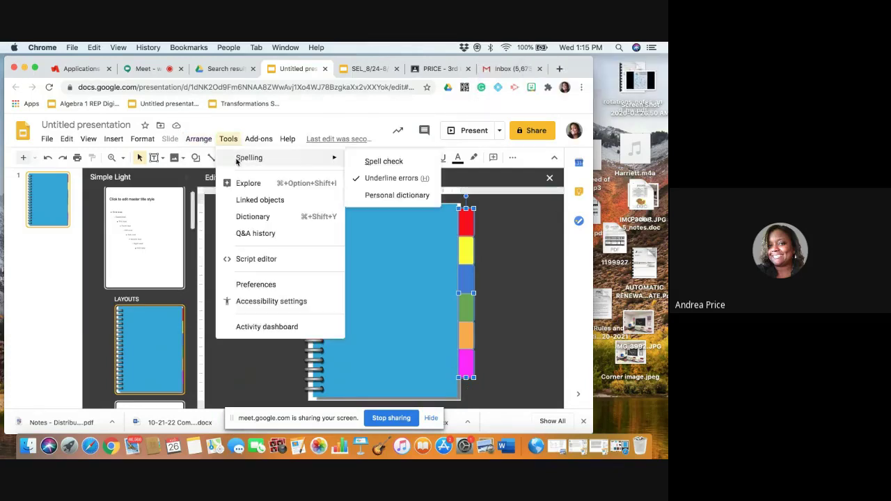
mouse_move(198, 139)
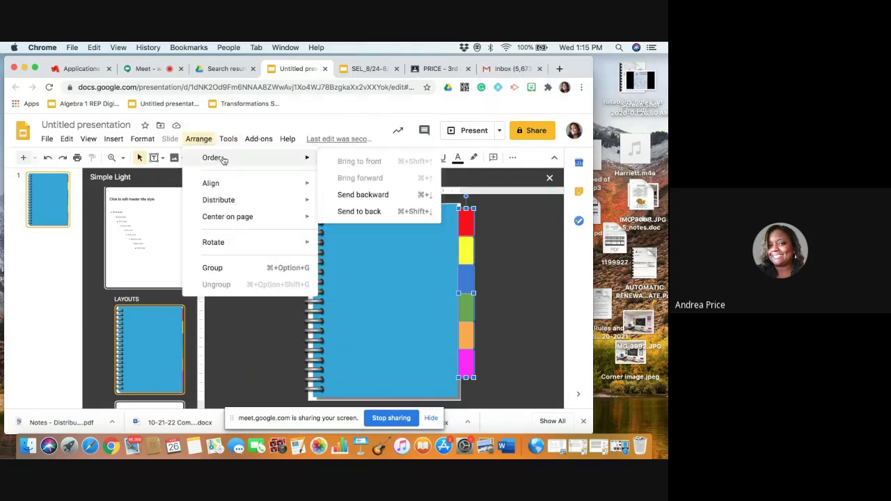
click(346, 211)
click(511, 285)
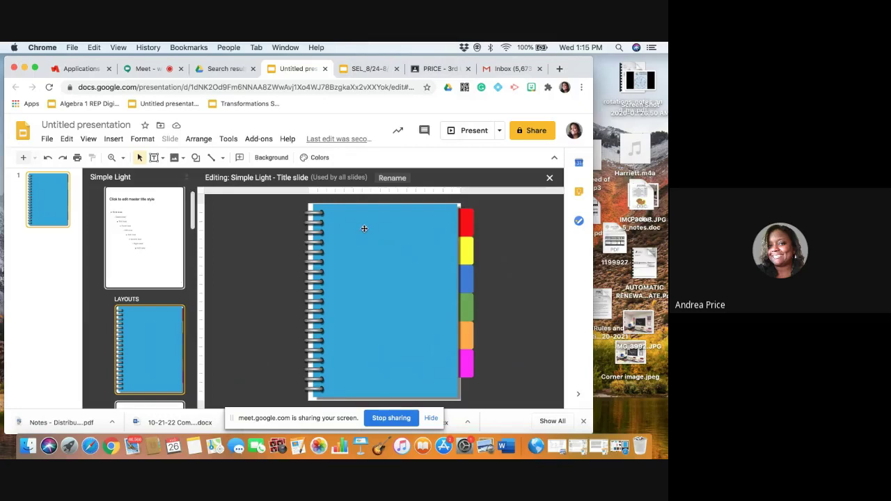
Step: Recolor the notebook image with the lime green Dark 8 option
click(363, 229)
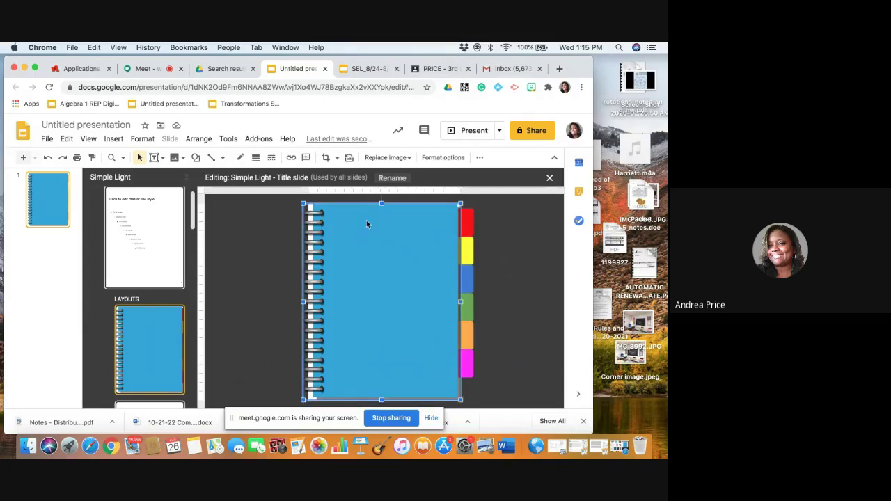
click(442, 158)
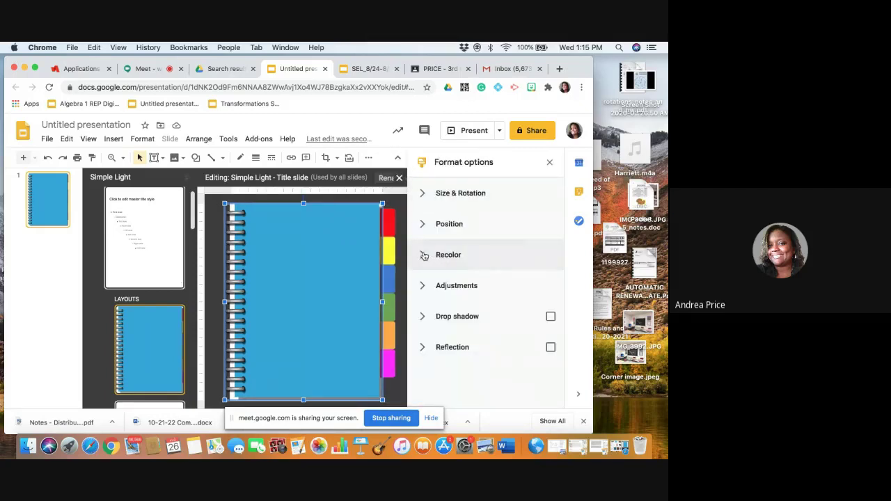
click(423, 255)
click(458, 284)
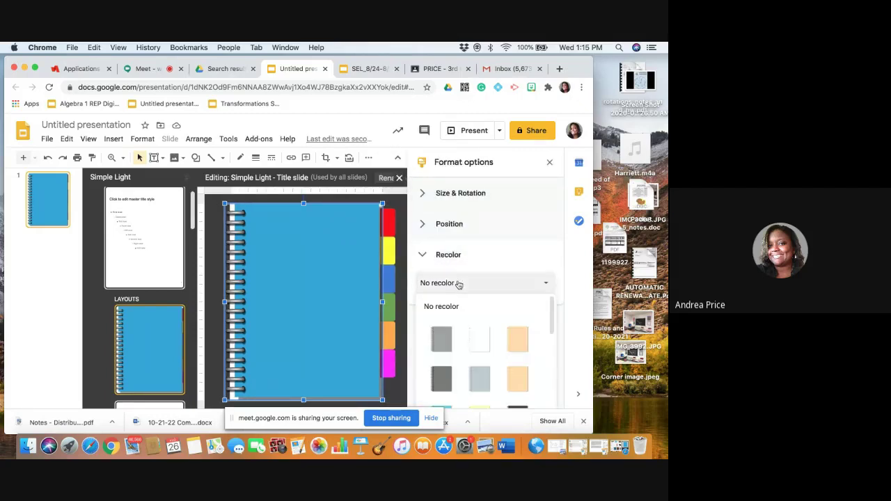
scroll(483, 362, down, 5)
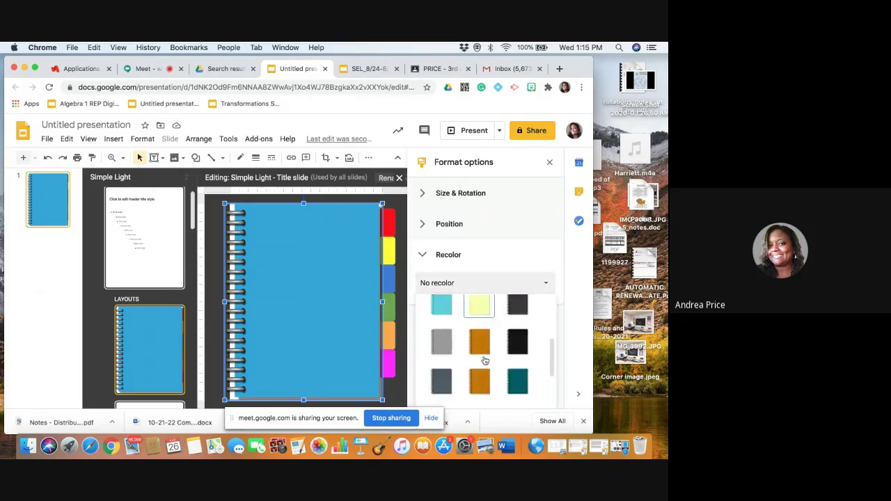
scroll(485, 359, down, 1)
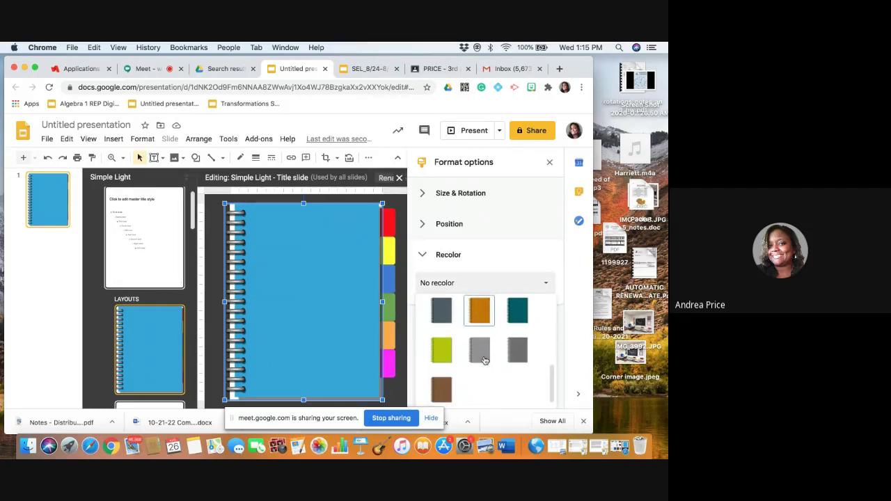
click(440, 356)
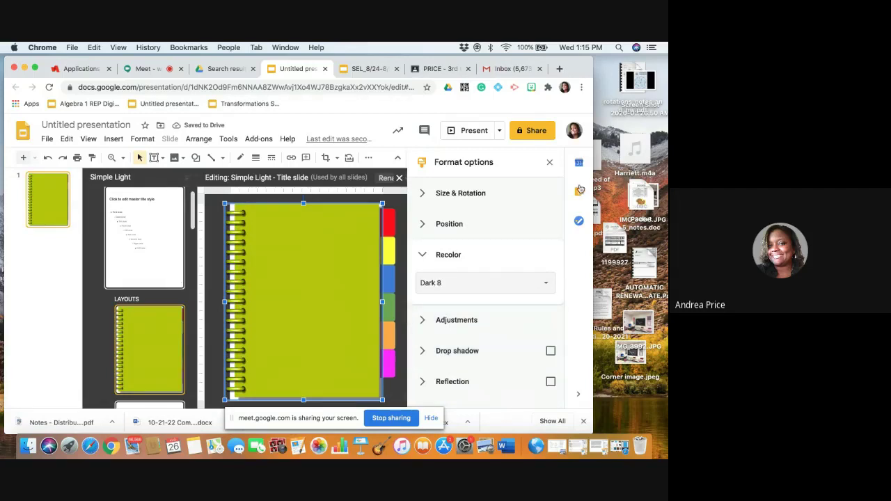
click(549, 161)
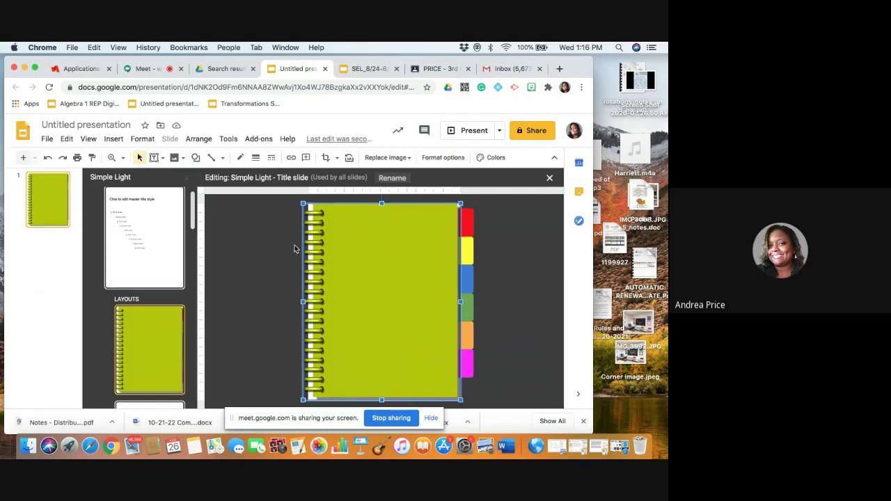
Step: Draw a rounded rectangle label on the upper part of the notebook cover and enter "ALGEBRA 1 DIGITAL NOTEBOOK" in it
click(197, 160)
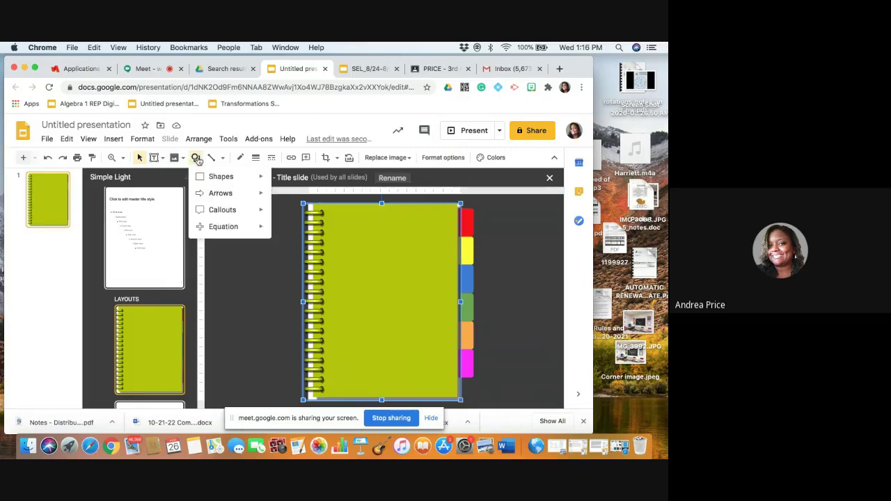
mouse_move(219, 178)
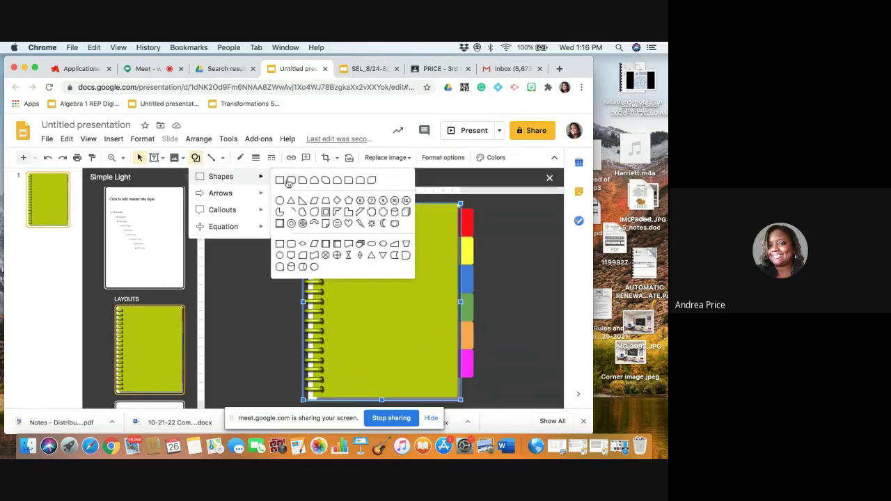
click(291, 182)
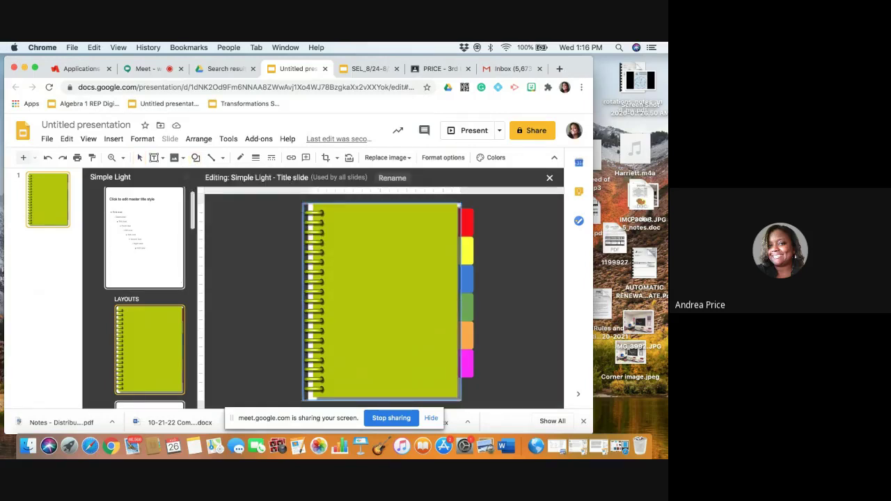
drag(346, 247, 434, 277)
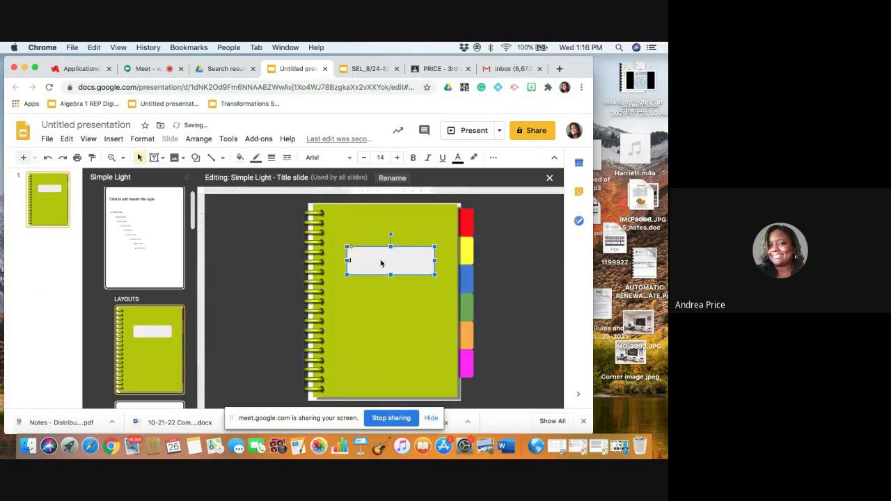
click(381, 263)
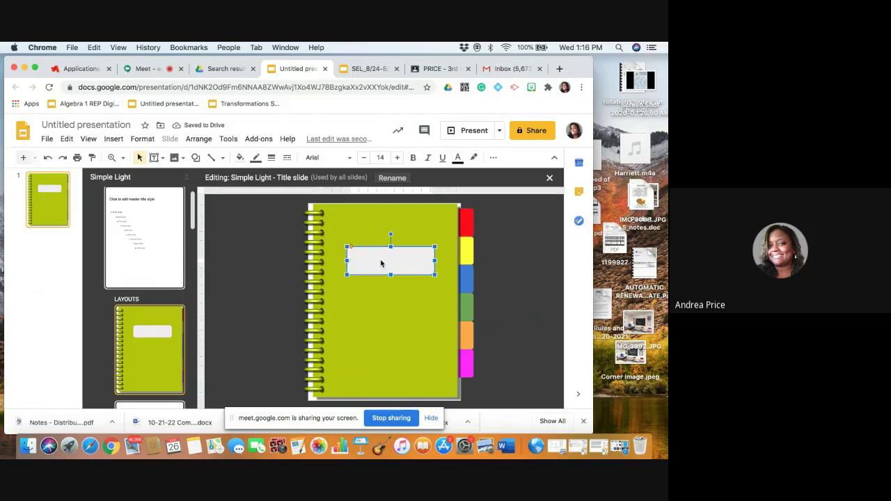
text(ALGEBRA 1 DIGITAL NOTEBOOK)
Step: Set the cover label's text to size 30 and make it bold
click(399, 278)
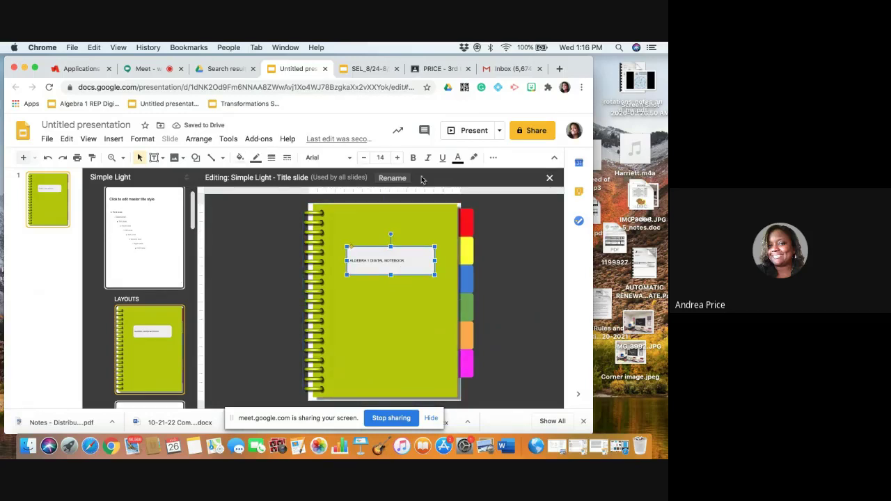
click(397, 158)
click(397, 157)
click(396, 158)
click(397, 158)
click(397, 157)
click(397, 158)
click(397, 158)
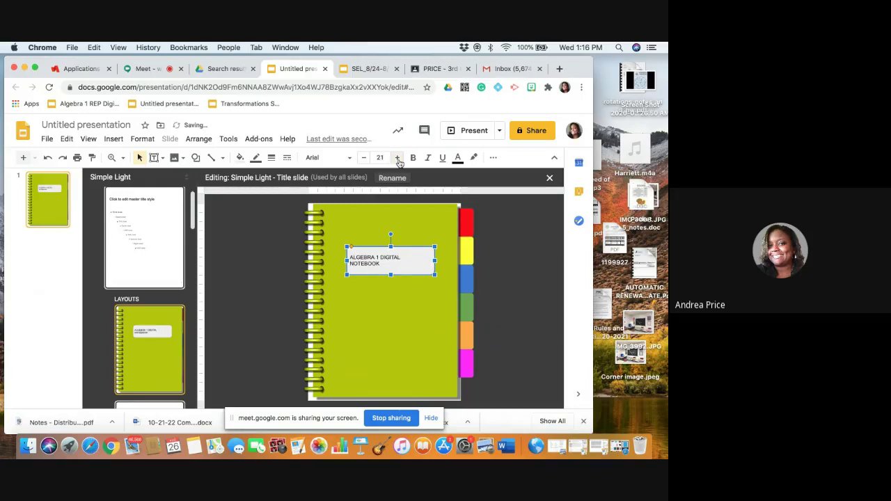
click(397, 158)
click(397, 158)
click(397, 158)
click(398, 157)
click(397, 158)
click(397, 158)
click(397, 158)
click(398, 158)
click(397, 158)
click(412, 157)
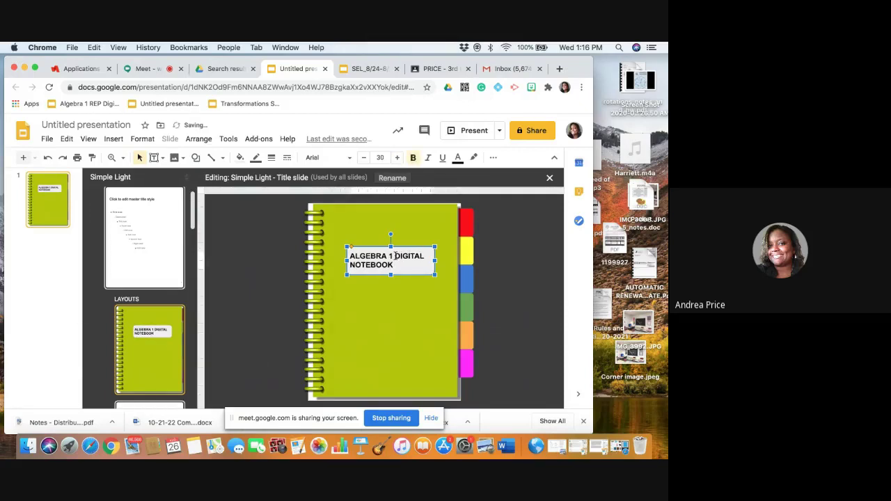
Step: Break the label text into two lines before "DIGITAL" and center it horizontally and vertically in the label
click(395, 256)
key(Return)
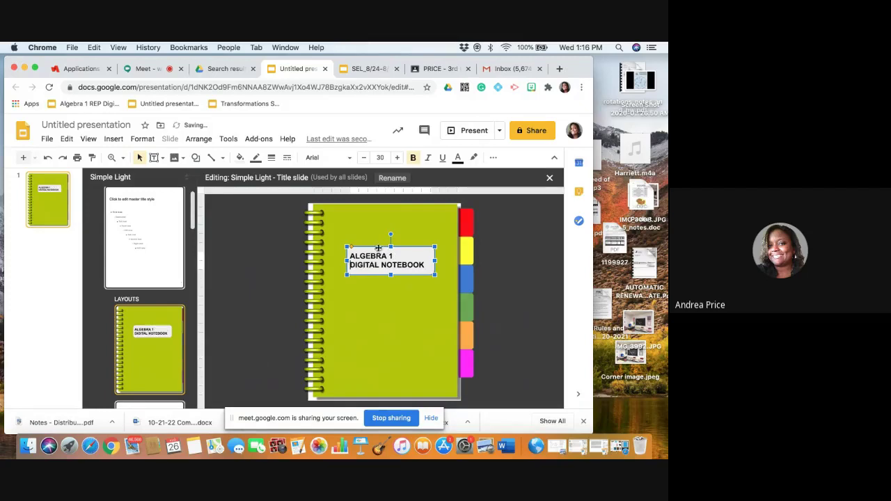
click(493, 159)
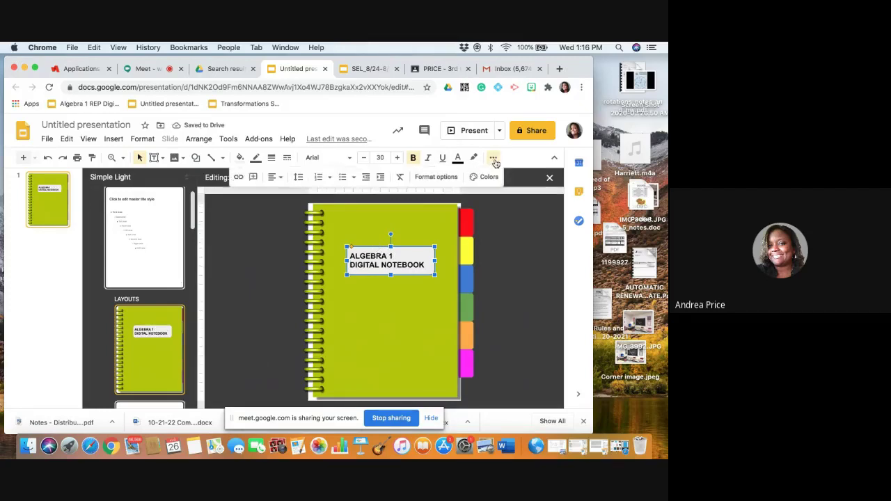
click(275, 179)
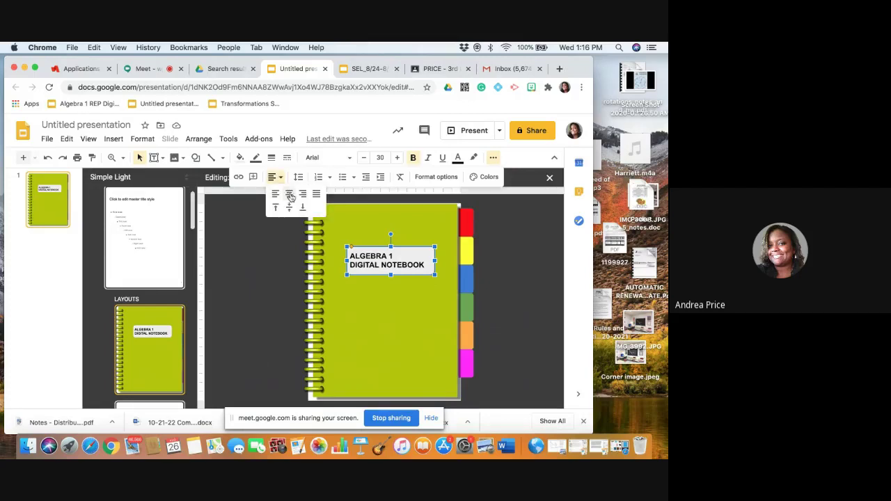
click(288, 194)
click(274, 177)
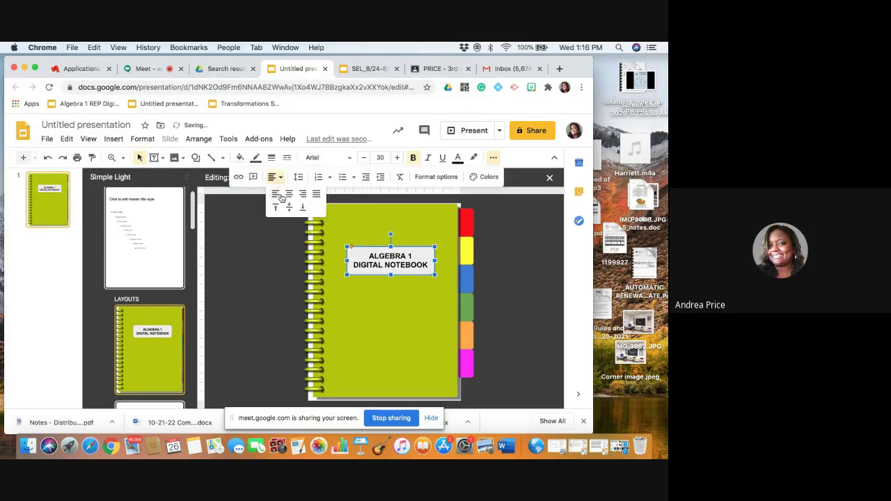
click(289, 209)
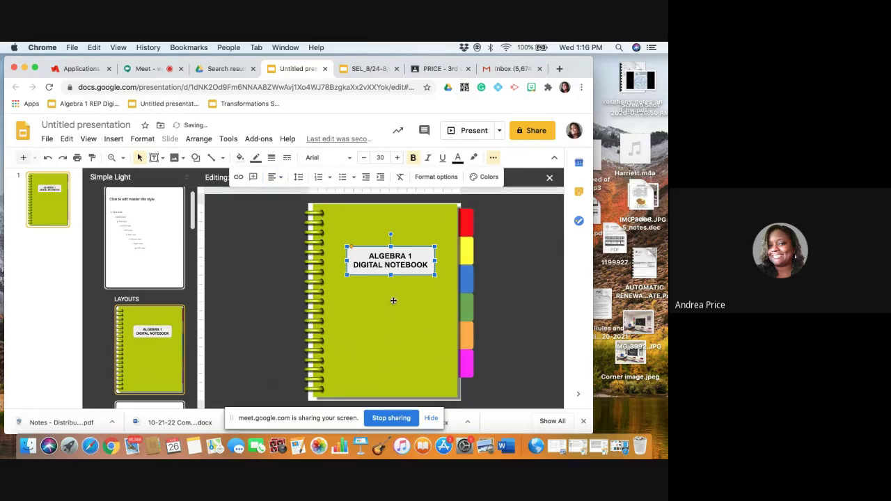
click(393, 301)
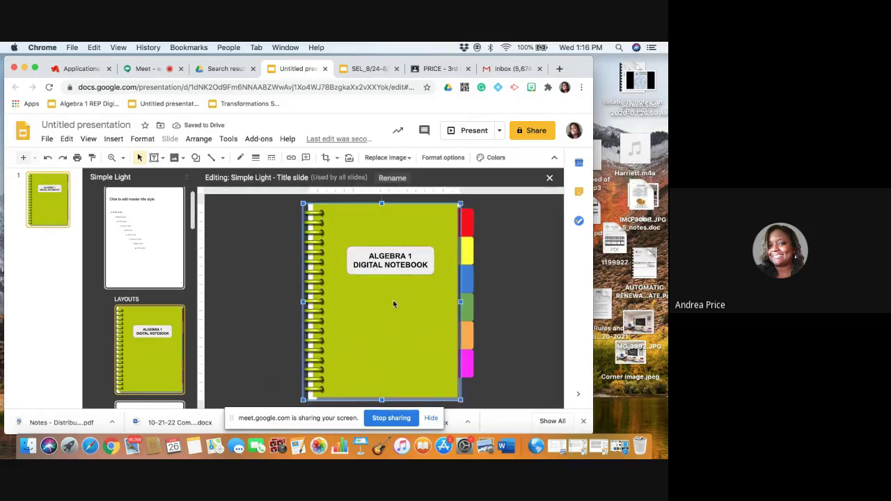
click(518, 249)
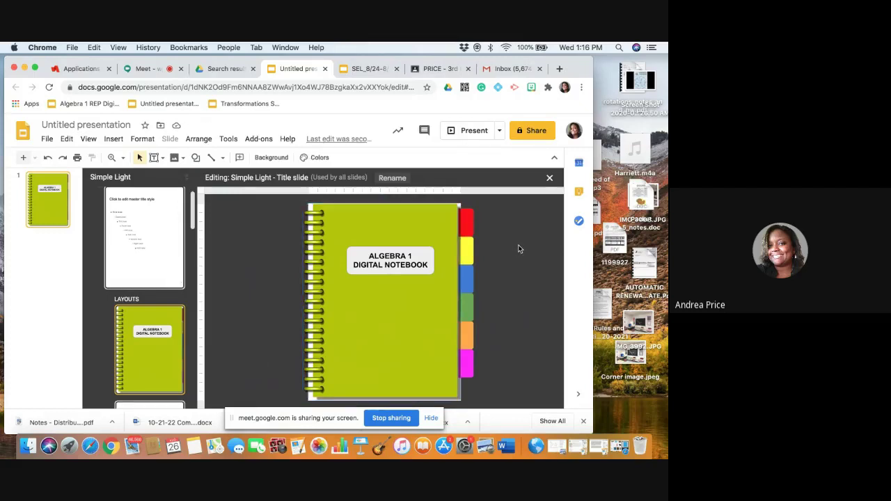
click(163, 159)
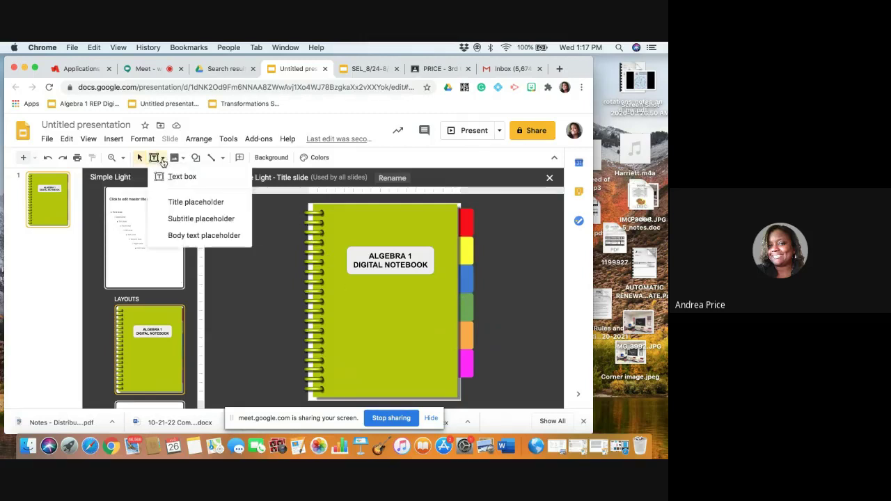
click(180, 201)
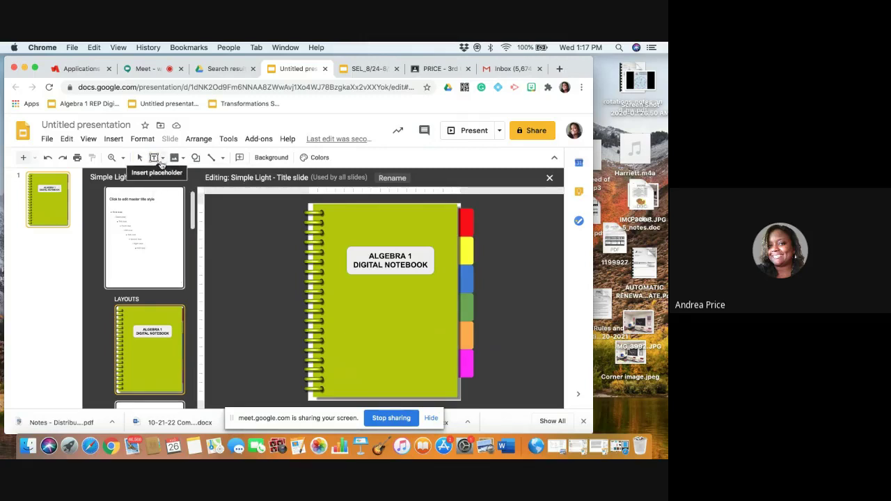
click(160, 162)
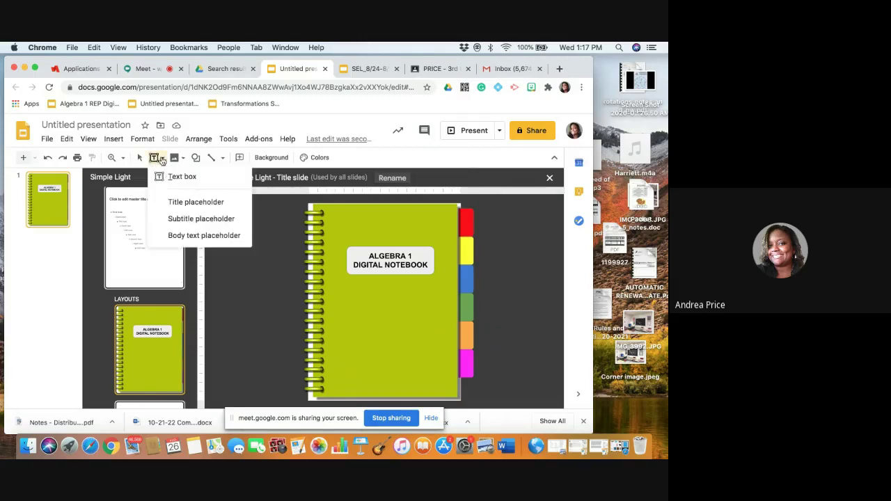
click(176, 203)
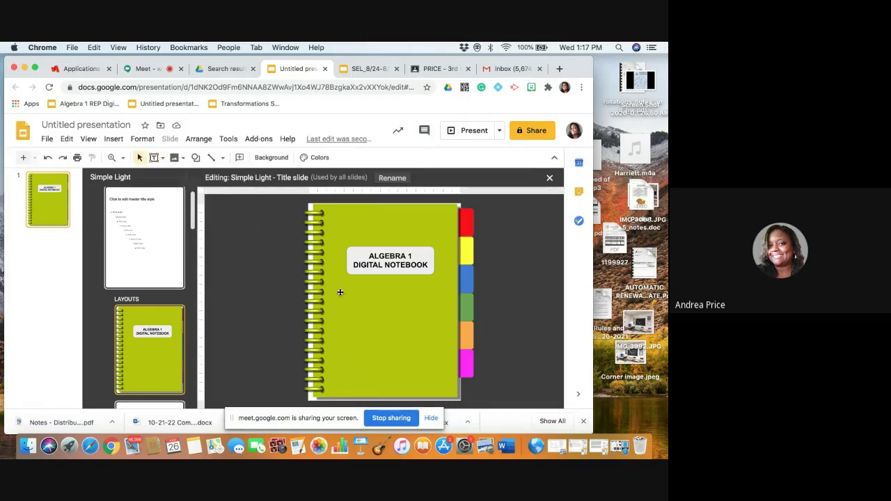
click(340, 293)
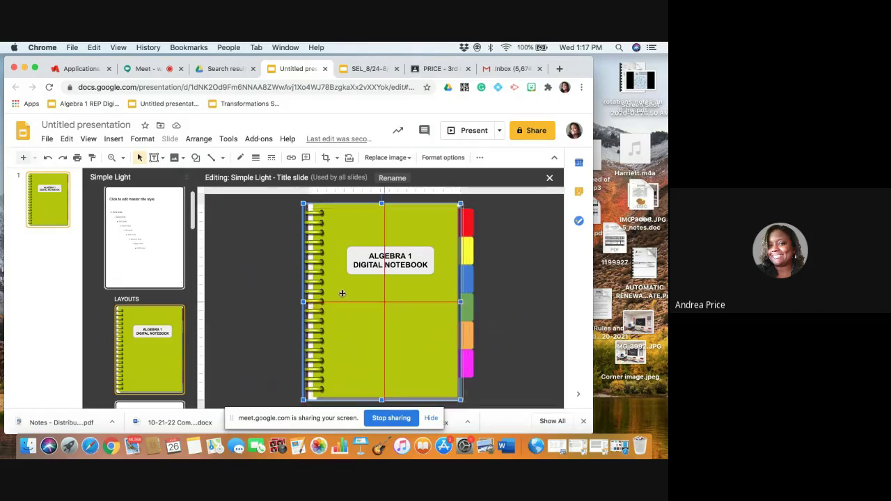
drag(342, 293, 340, 291)
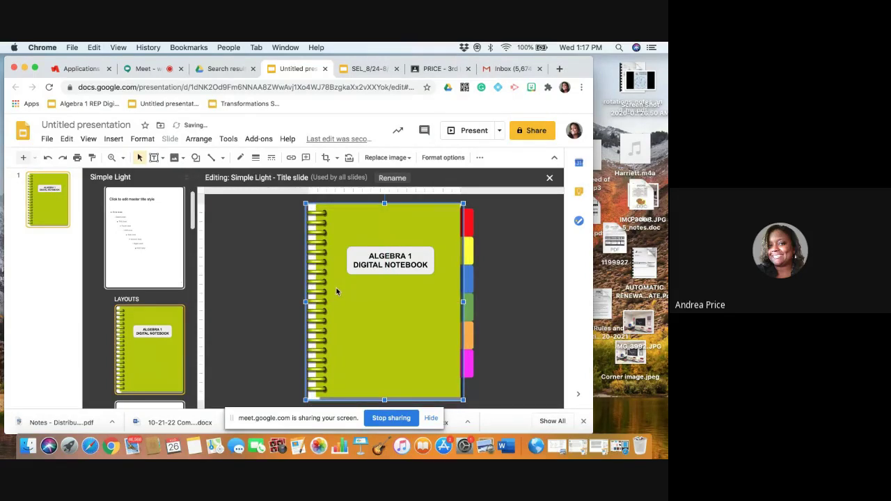
click(267, 259)
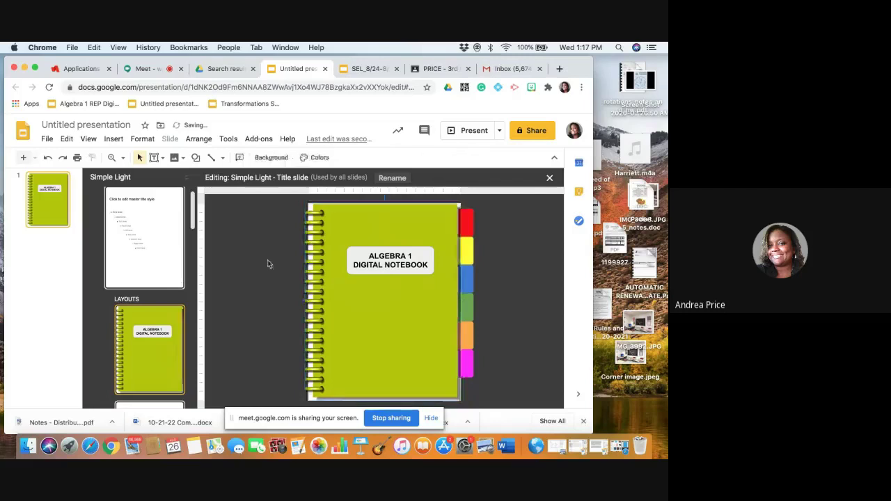
Step: Insert a title placeholder on the Title slide layout, just below the ALGEBRA 1 DIGITAL NOTEBOOK label and slightly wider than it
click(162, 159)
click(175, 202)
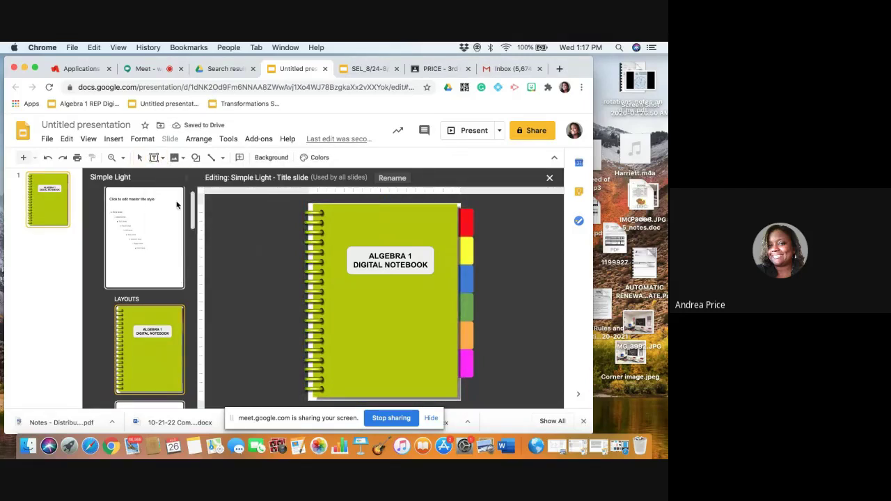
drag(336, 287, 444, 313)
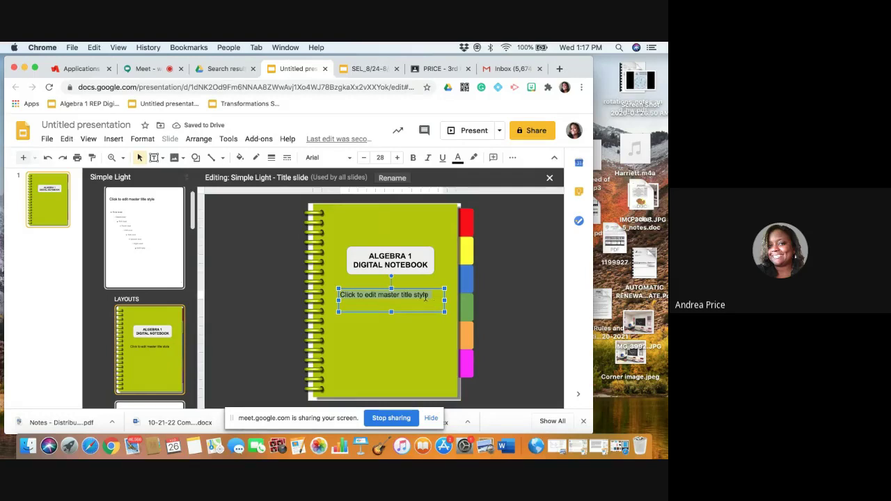
click(275, 252)
Step: Return to slide 1 and enter "CLICK TO ADD YOUR NAME" in the title placeholder on the cover
click(45, 220)
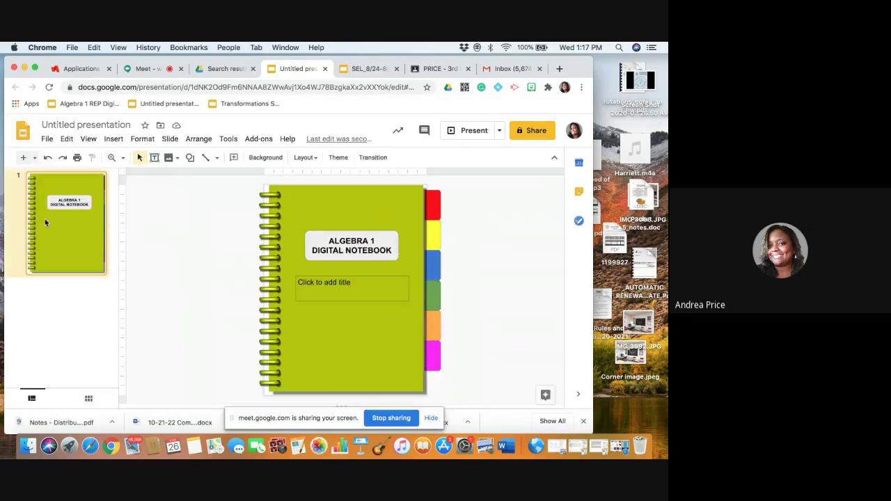
click(352, 283)
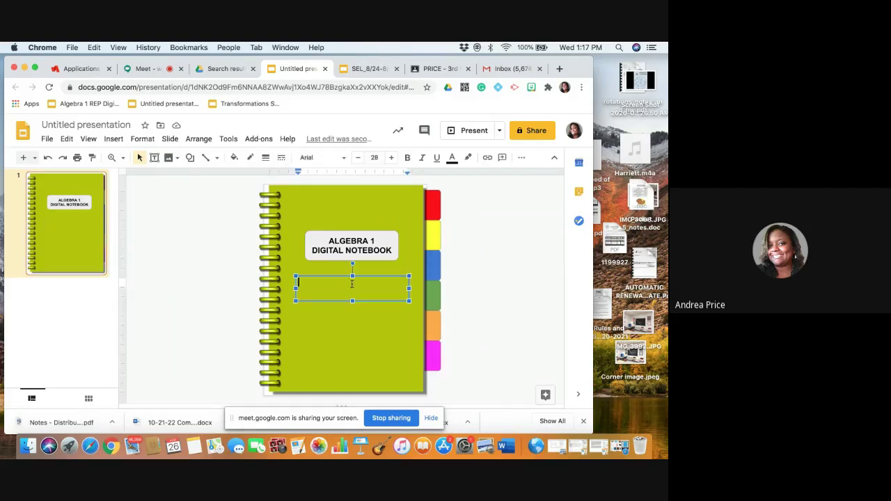
text(CLICK TO ADD YOUR NAME)
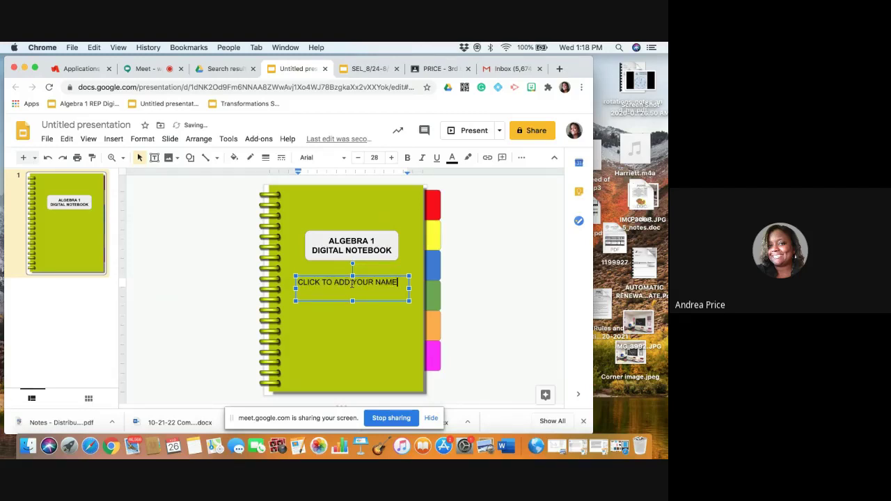
click(337, 343)
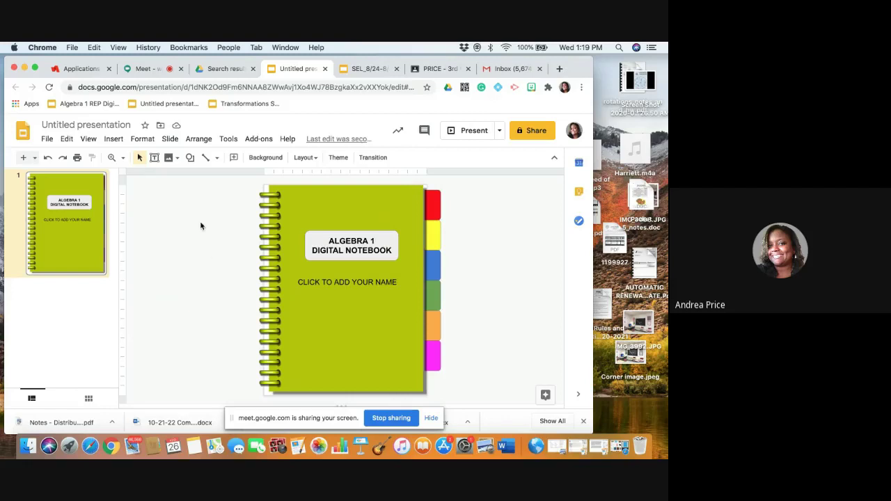
Step: Rename the presentation as "DEMO DIGITAL NOTEBOOK"
click(125, 126)
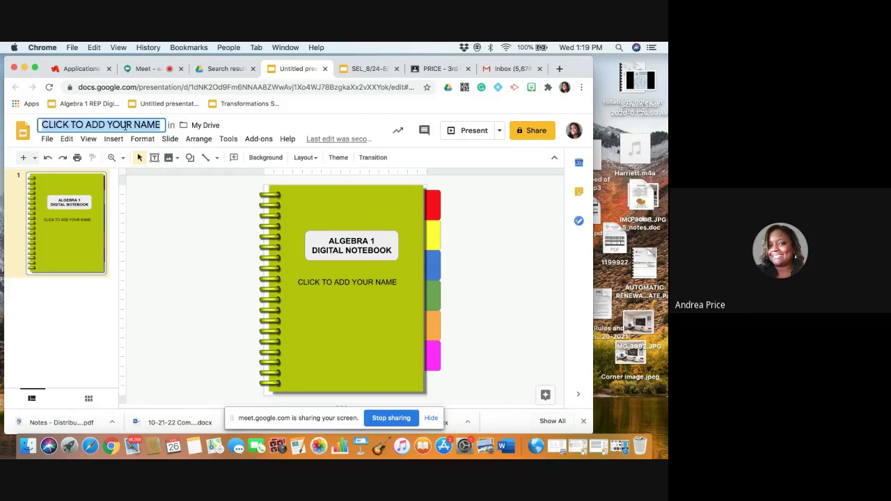
text(DEMO)
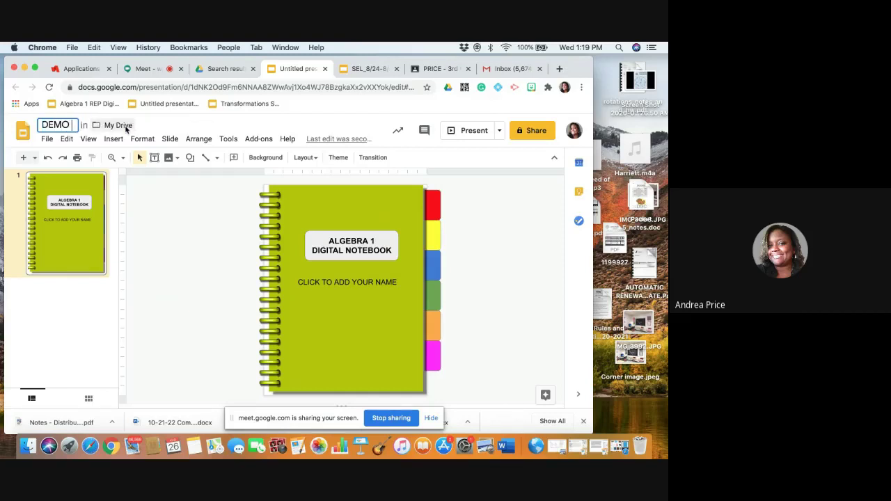
text( DIGITAL )
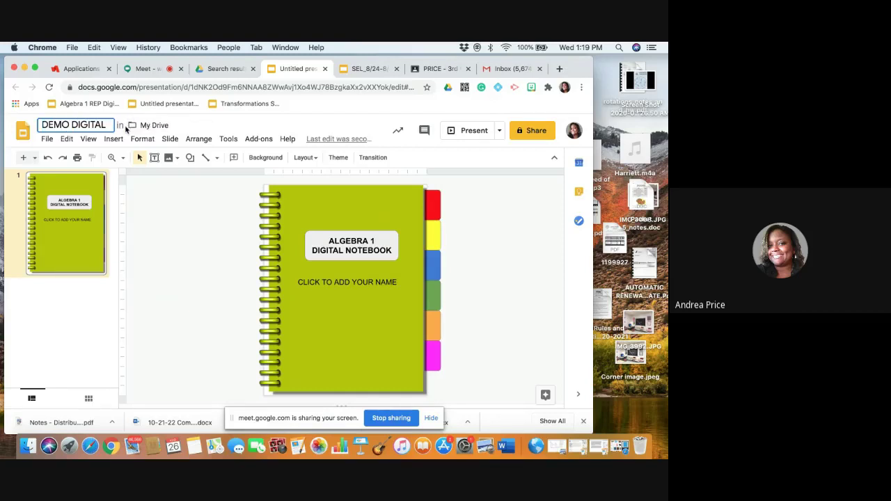
text(NOTEBOOK)
click(190, 224)
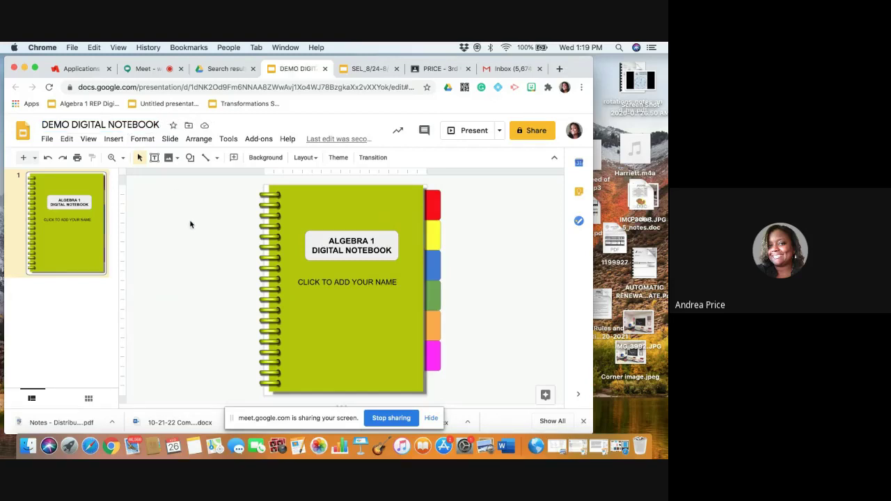